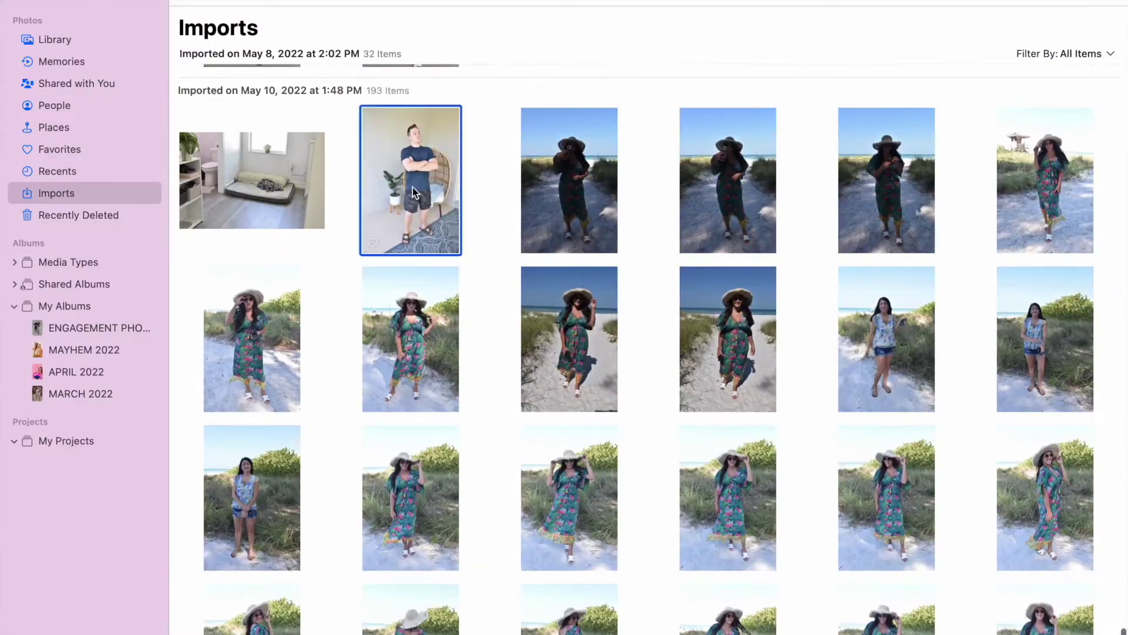
Preview the imported beach photos full size and favourite the first two outfit keepers.
key("space")
key("space")
scroll(492, 353, "down", 20)
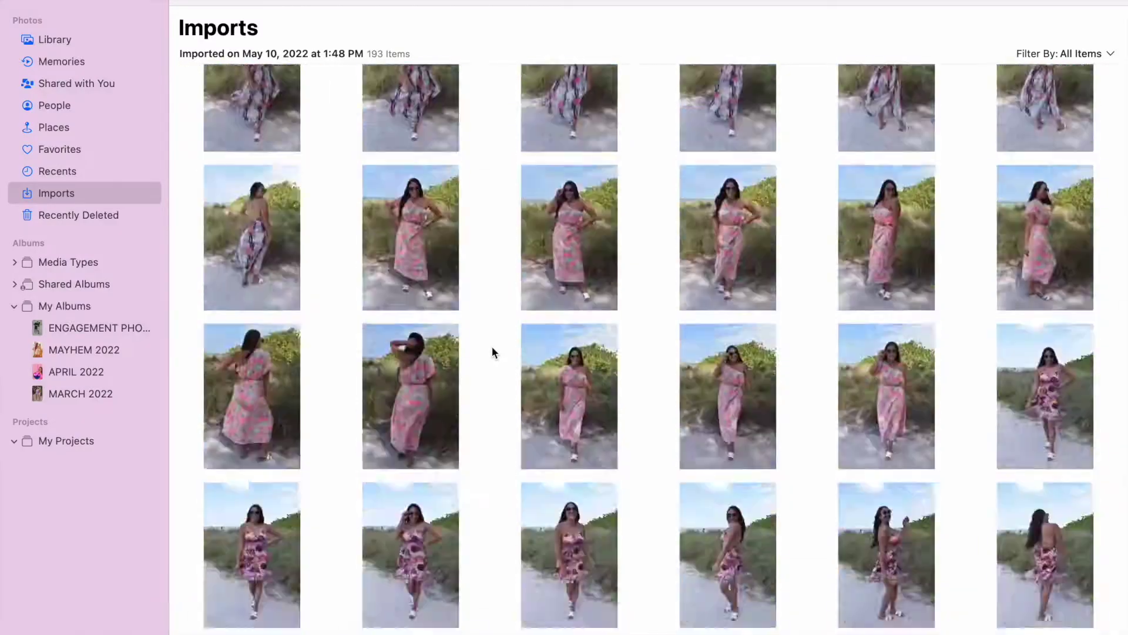
scroll(493, 348, "down", 15)
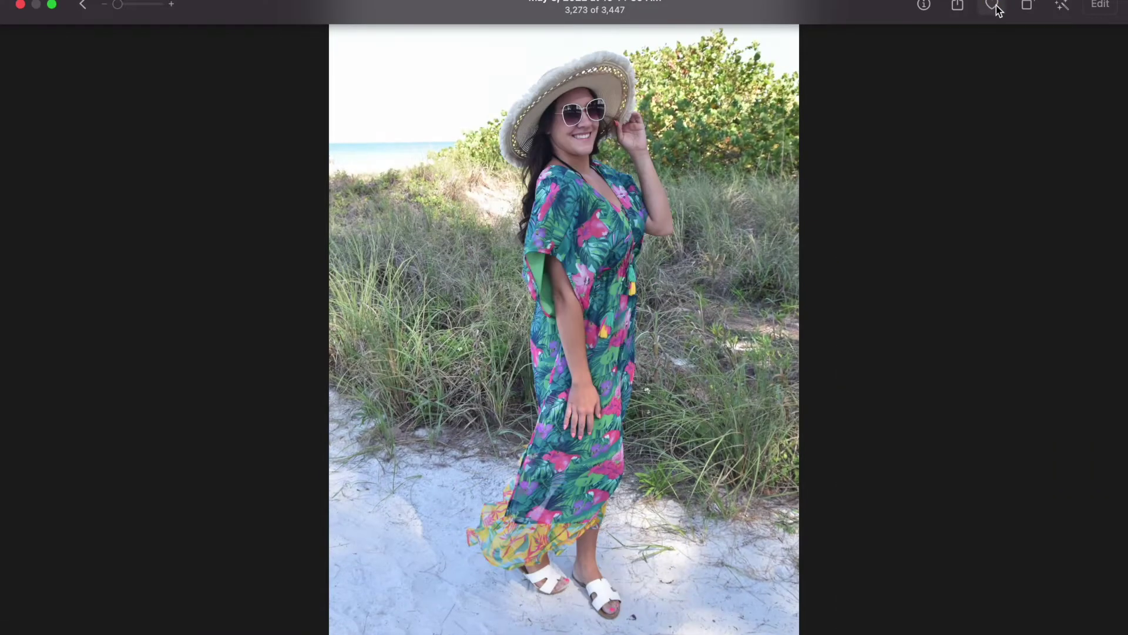
key("Right")
key("Right")
key("Right")
key("Right")
key("Right")
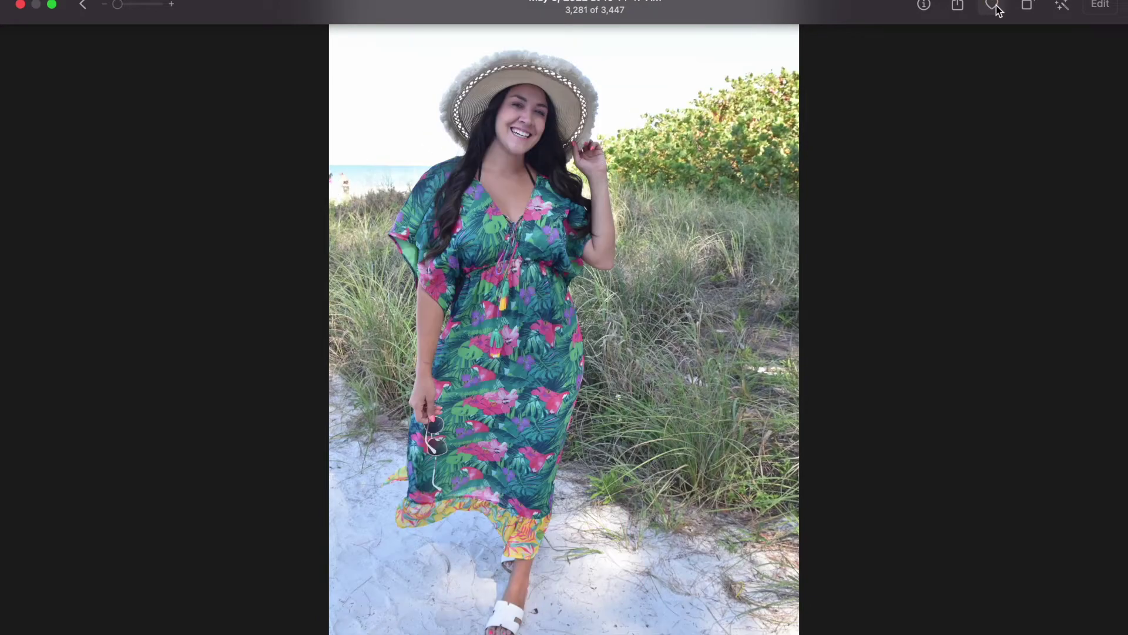
key("Left")
key("Left")
key("Left")
left_click(996, 7)
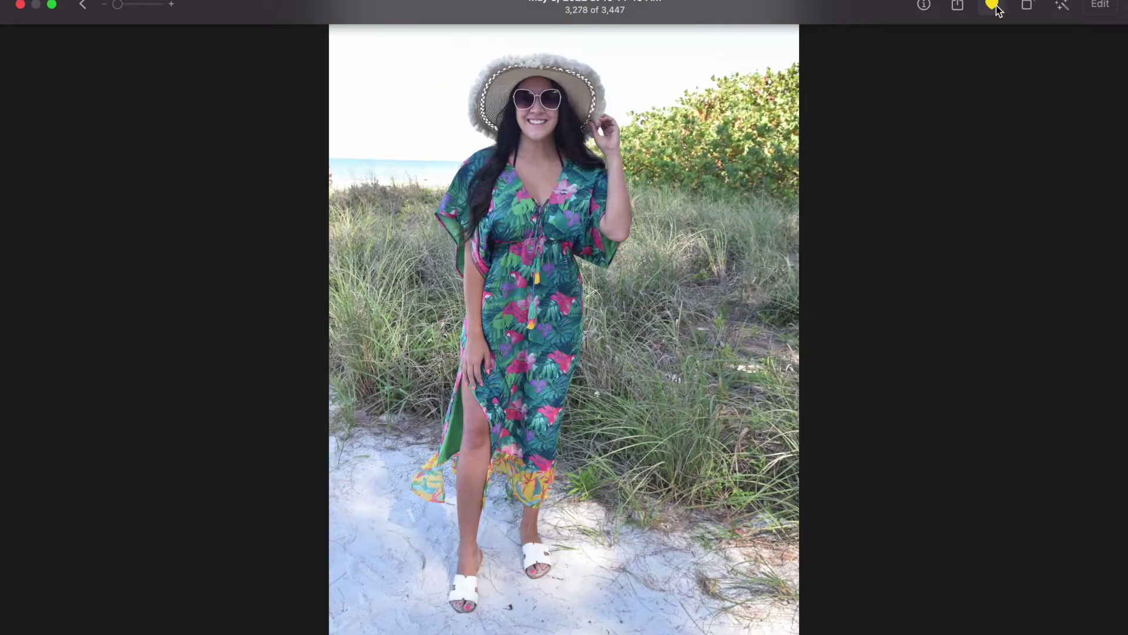
Favourite another outfit photo and keep browsing through to the red dress shots.
key("Right")
key("Right")
key("Right")
key("Right")
key("Right")
key("Right")
left_click(995, 5)
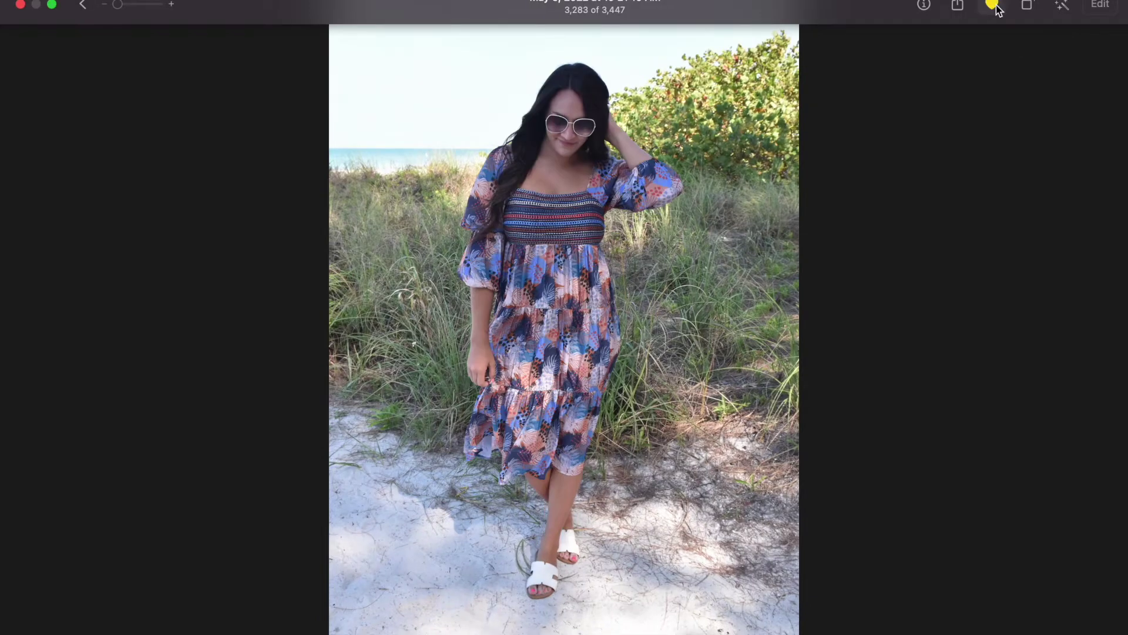
key("Right")
key("Right")
key("Right")
key("Right")
key("Right")
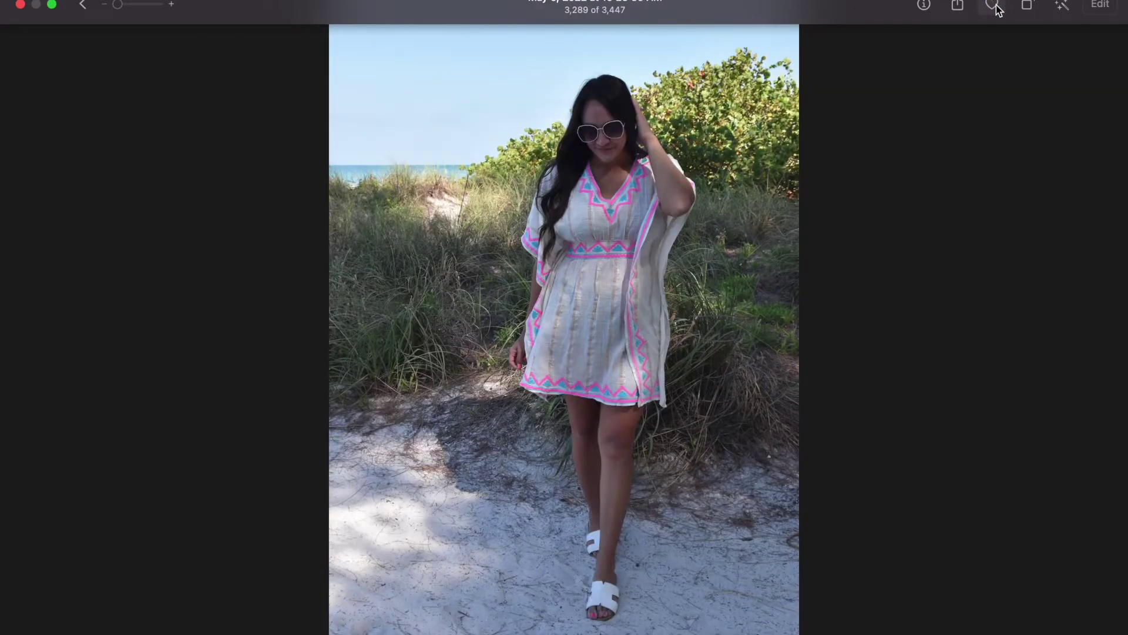
key("Right")
key("Right")
key("Right")
key("Right")
left_click(995, 6)
key("Right")
key("Right")
key("Right")
key("Right")
key("Right")
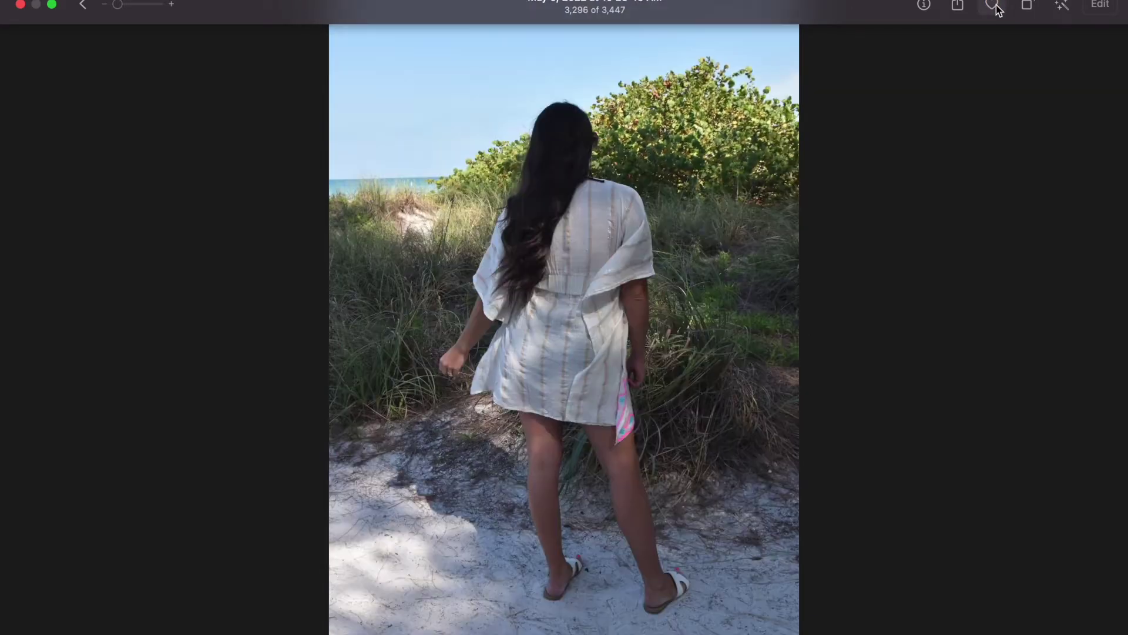
key("Right")
key("Right")
key("Right")
key("Right")
key("Right")
key("Right")
key("Right")
key("Right")
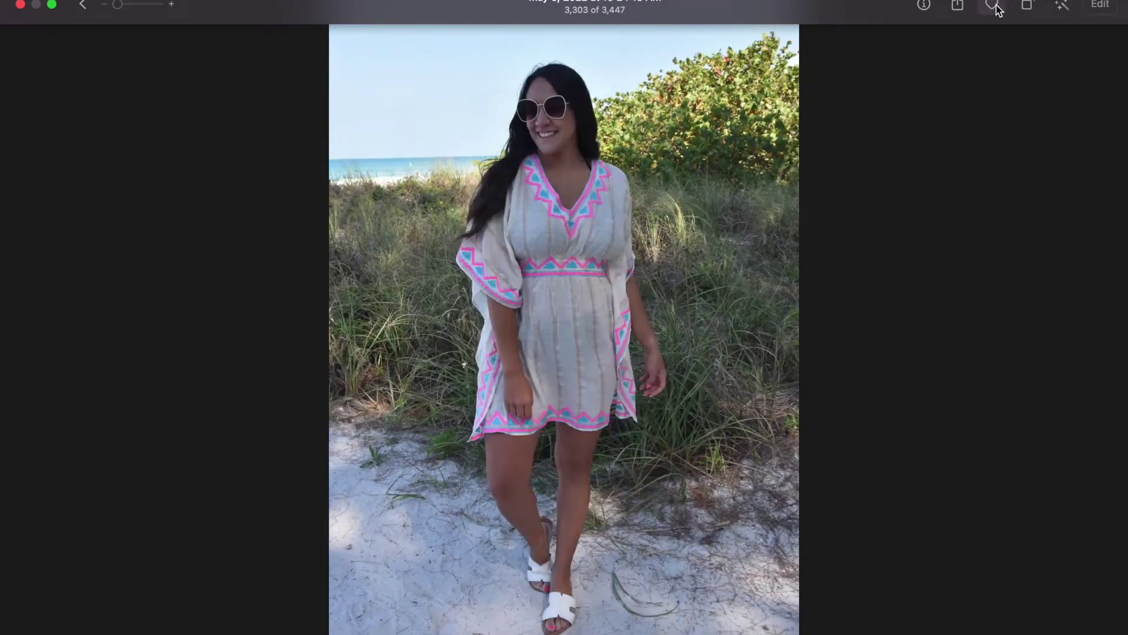
key("Right")
key("Right")
key("Right")
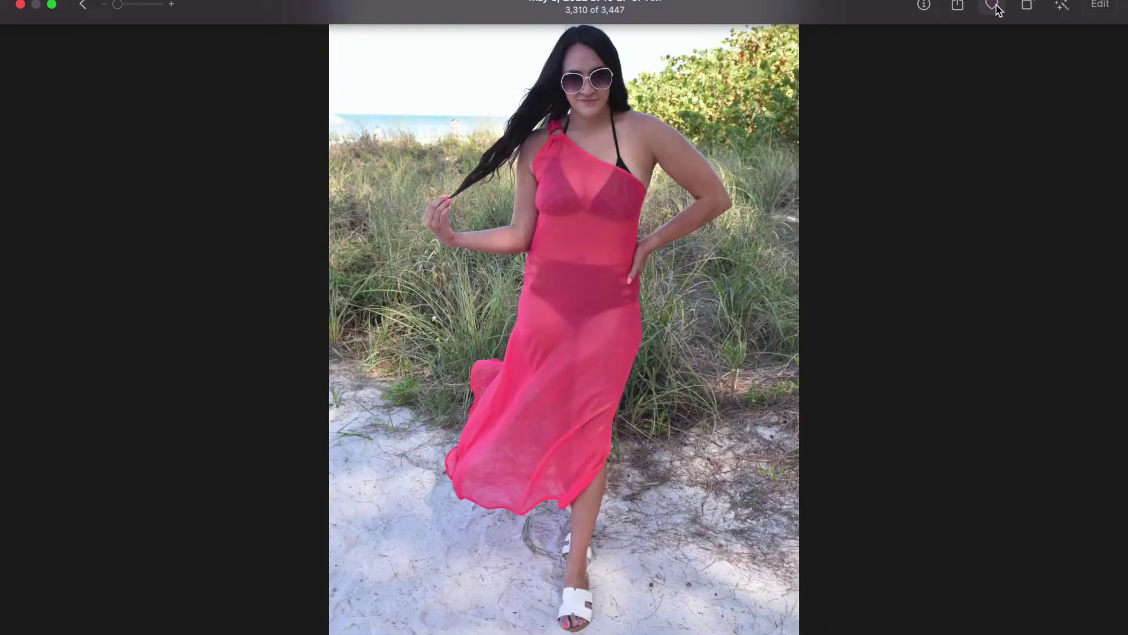
key("Left")
key("Left")
key("Right")
key("Right")
key("Right")
key("Right")
key("Right")
key("Right")
key("Right")
key("Right")
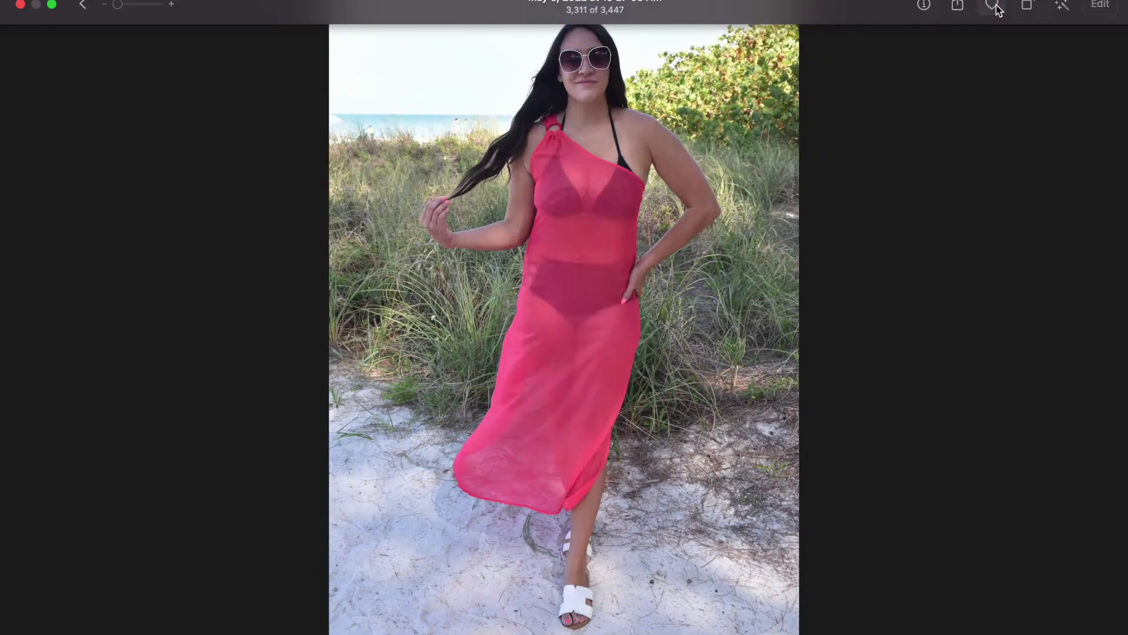
key("Right")
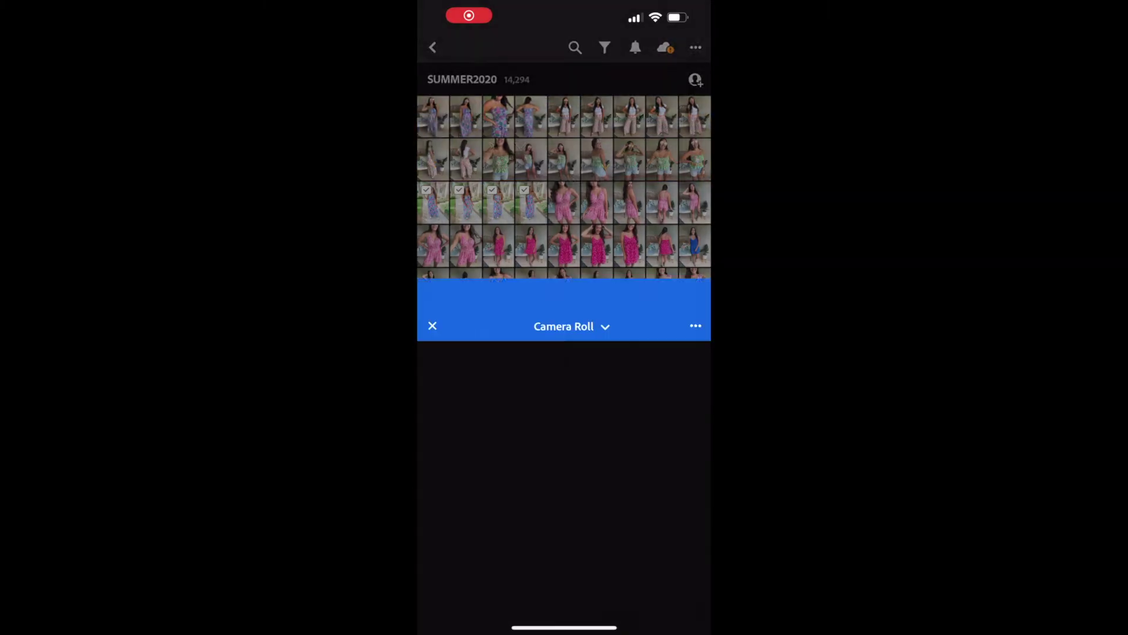
Select the beach photos from Camera Roll and add them to the library.
left_click_drag(447, 106, 629, 470)
scroll(564, 352, "down", 5)
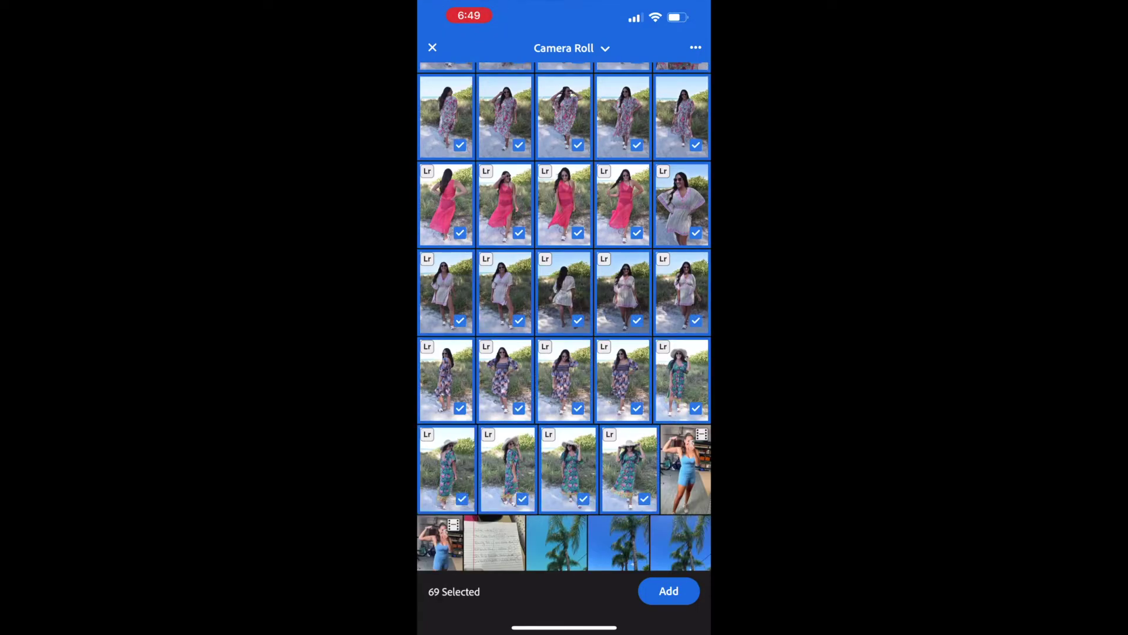
left_click(669, 591)
scroll(565, 353, "down", 5)
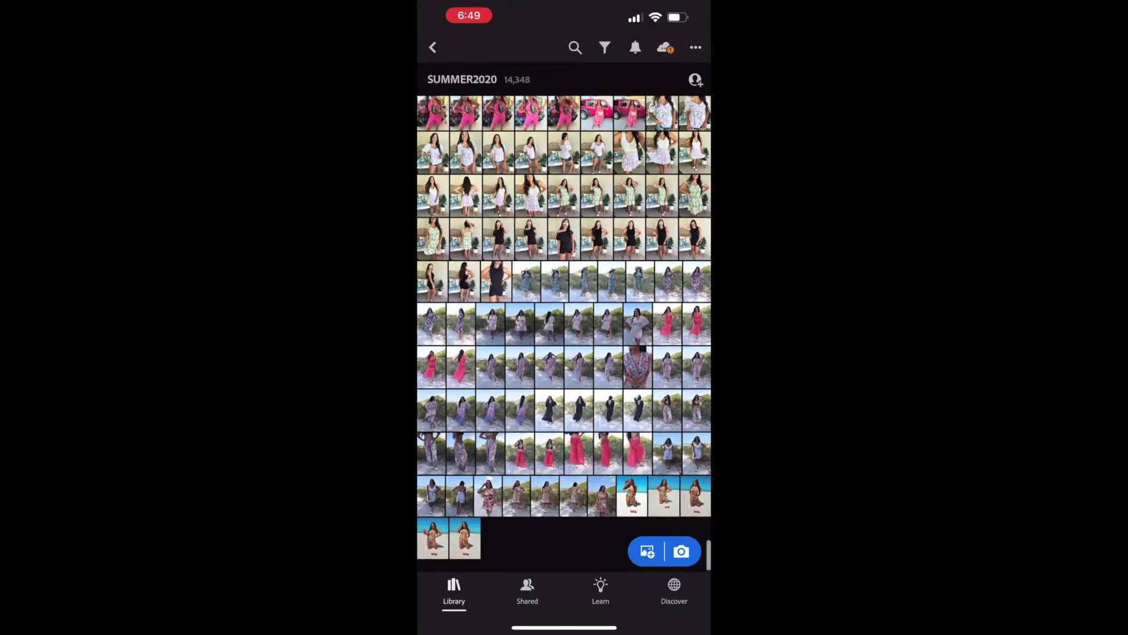
Open the teal-dress photo and try several presets, including NAT WINTER, without applying one.
left_click(640, 281)
left_click(592, 585)
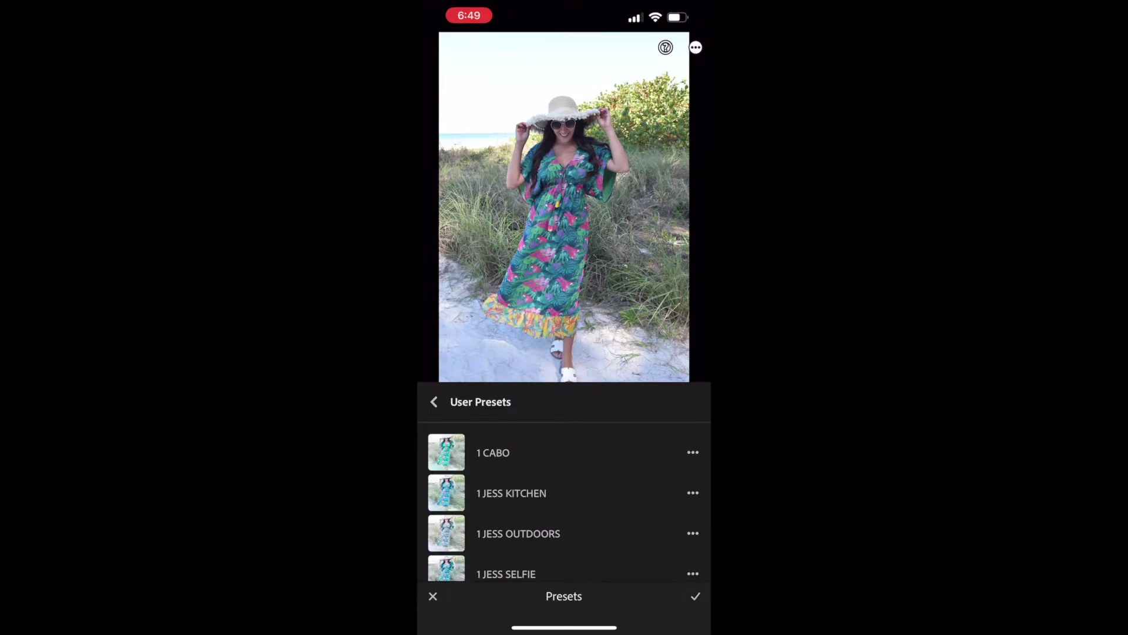
left_click(496, 452)
scroll(564, 499, "down", 2)
left_click(517, 537)
scroll(564, 500, "down", 1)
left_click(520, 535)
scroll(564, 499, "down", 1)
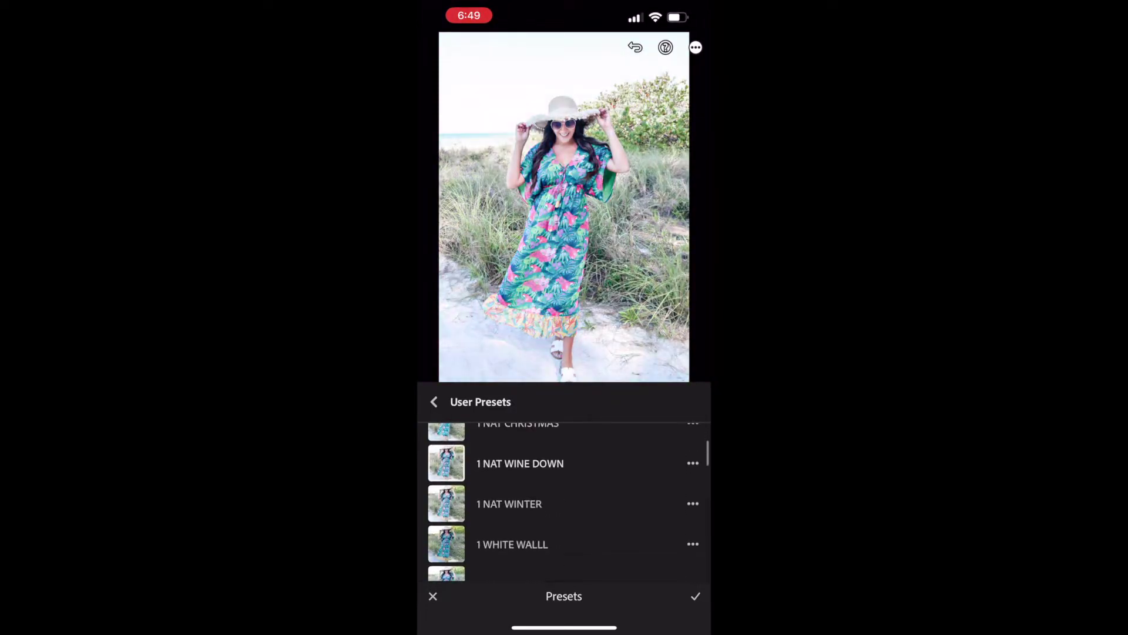
left_click(509, 504)
scroll(564, 499, "down", 1)
left_click(433, 596)
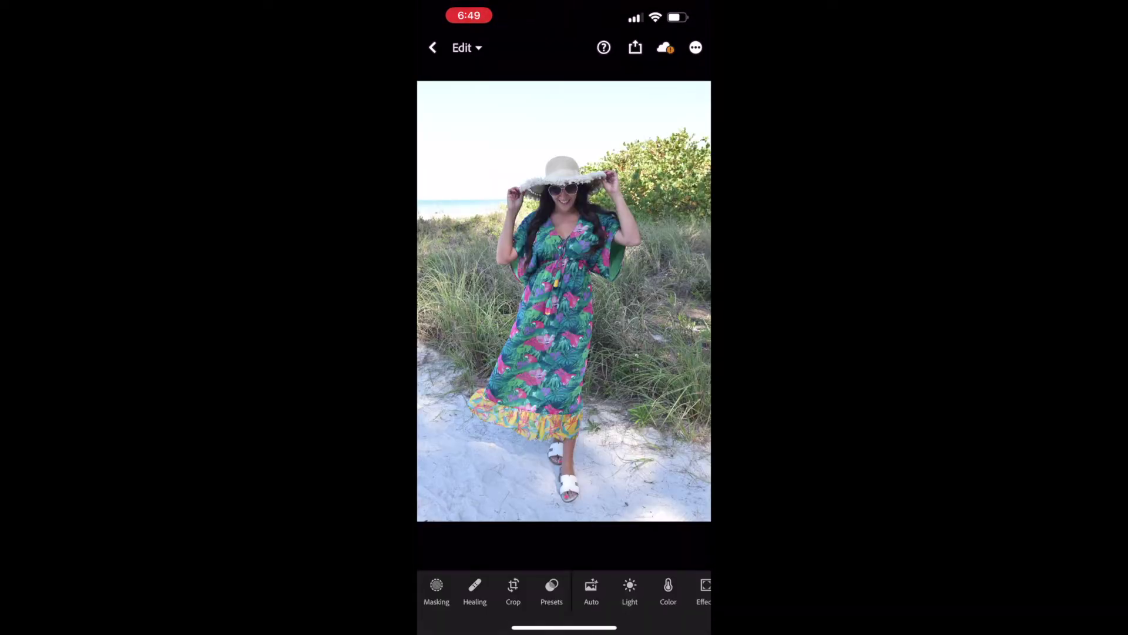
Warm the photo's temperature to +14 and confirm the chosen preset look.
scroll(564, 591, "right", 5)
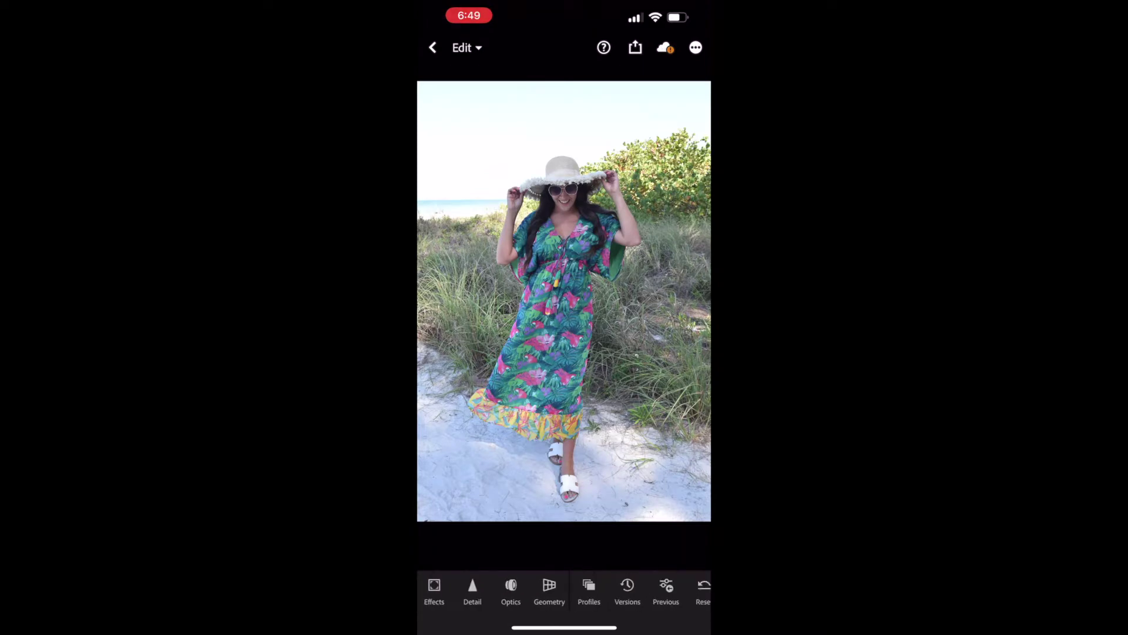
left_click(548, 588)
left_click(487, 591)
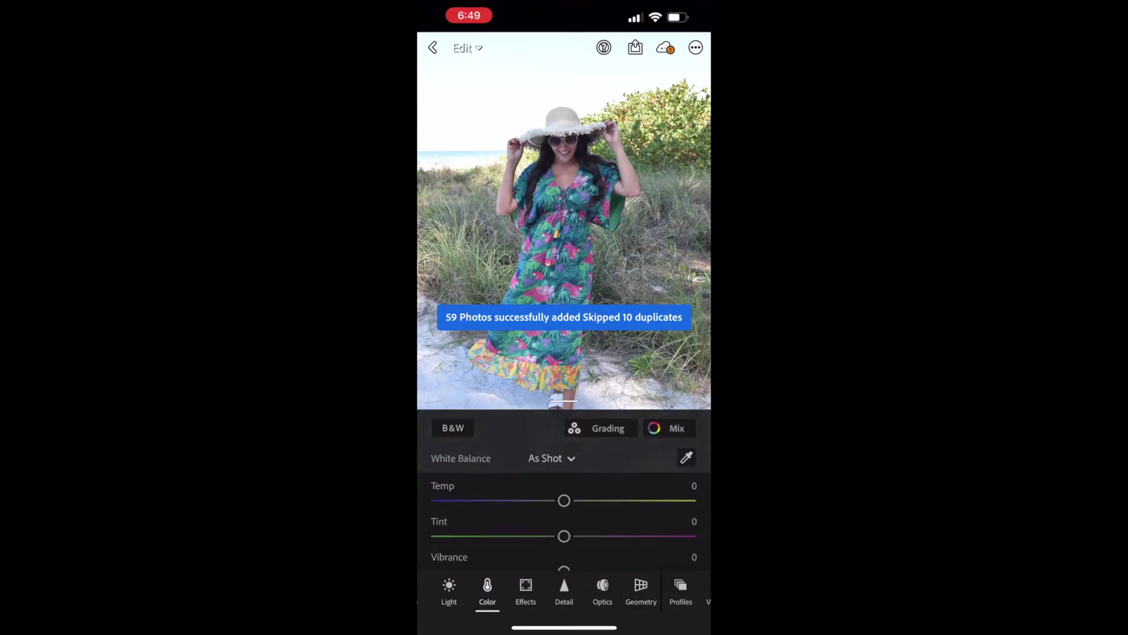
mouse_move(564, 501)
left_mouse_down()
mouse_move(582, 500)
mouse_move(548, 501)
mouse_move(581, 500)
left_mouse_up()
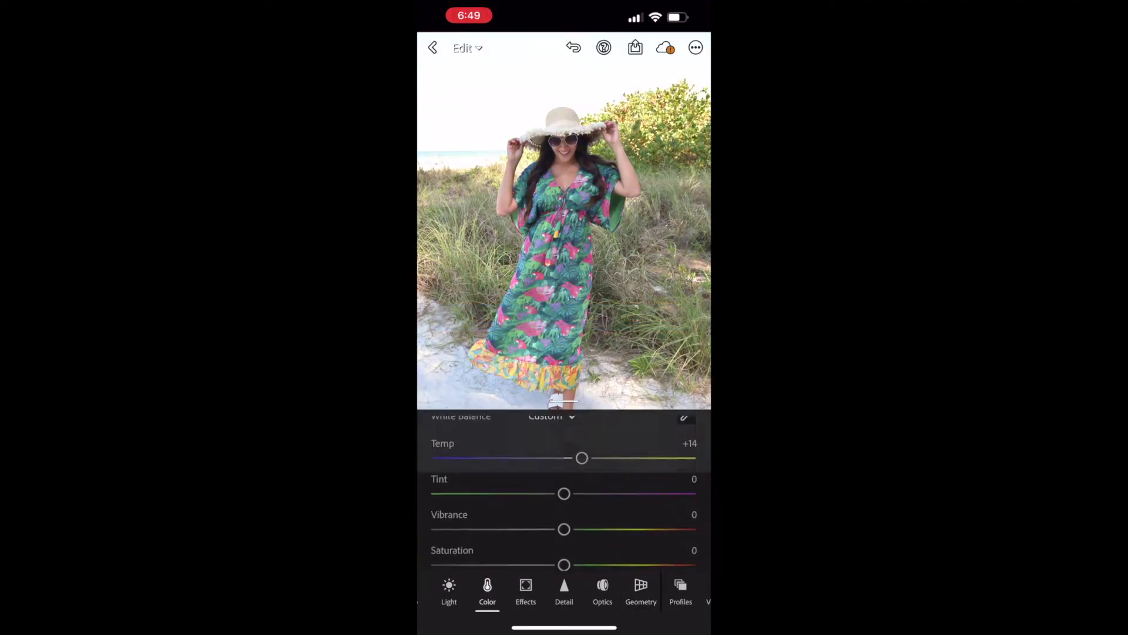
scroll(564, 590, "left", 4)
left_click(498, 588)
scroll(565, 500, "down", 5)
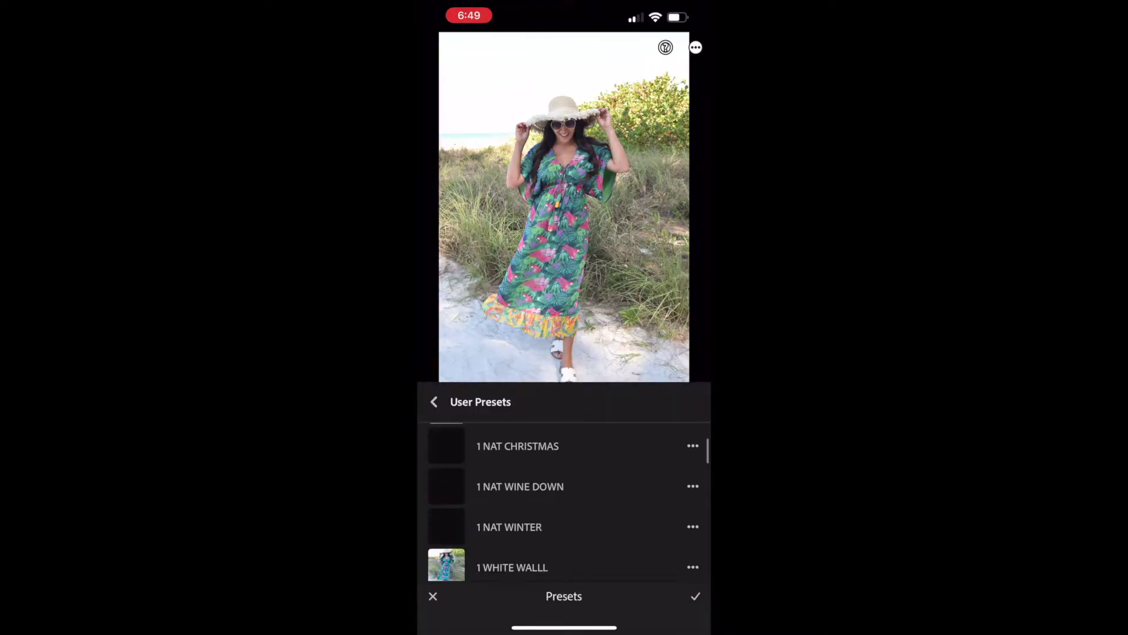
left_click(694, 595)
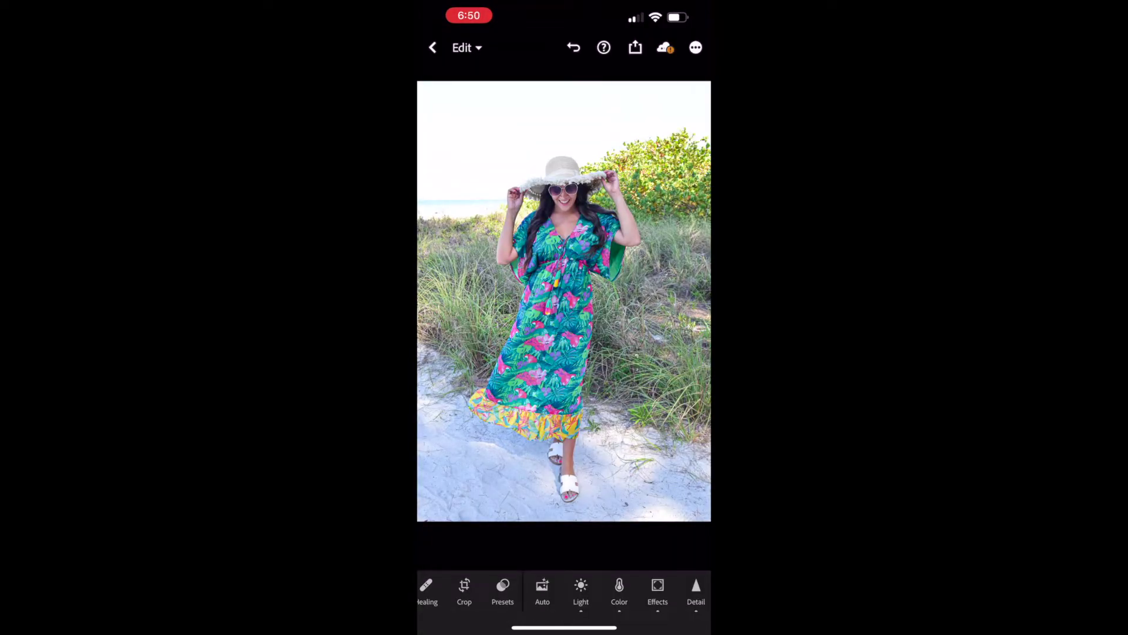
Copy the photo's edit settings and paste them onto the next photo.
left_click(479, 453)
left_click(693, 47)
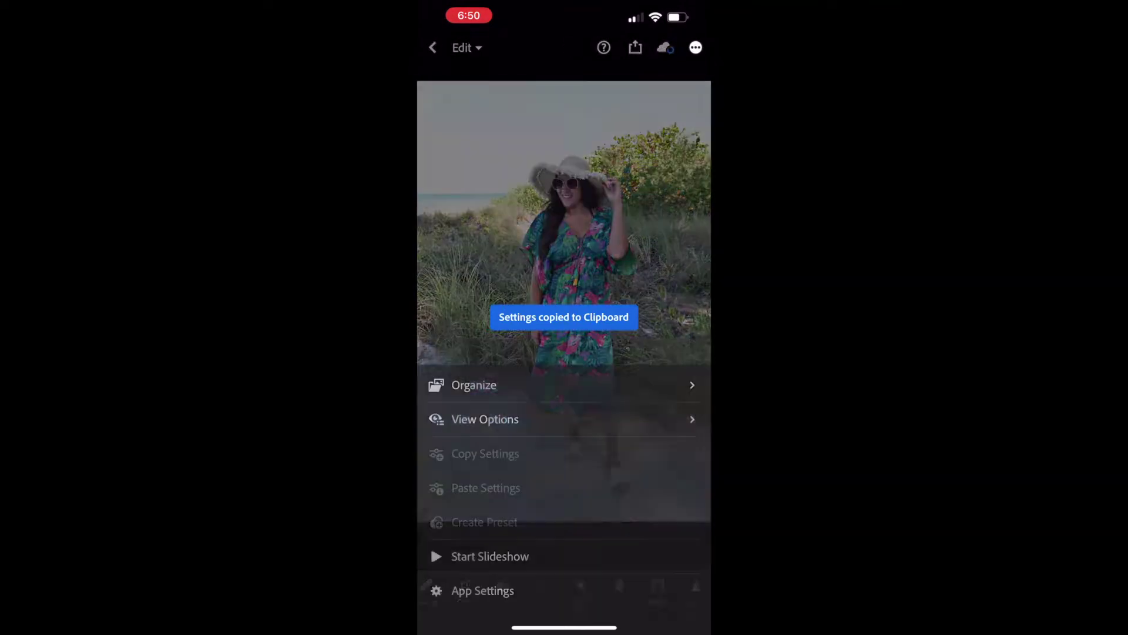
left_click(482, 486)
left_click_drag(588, 294, 447, 294)
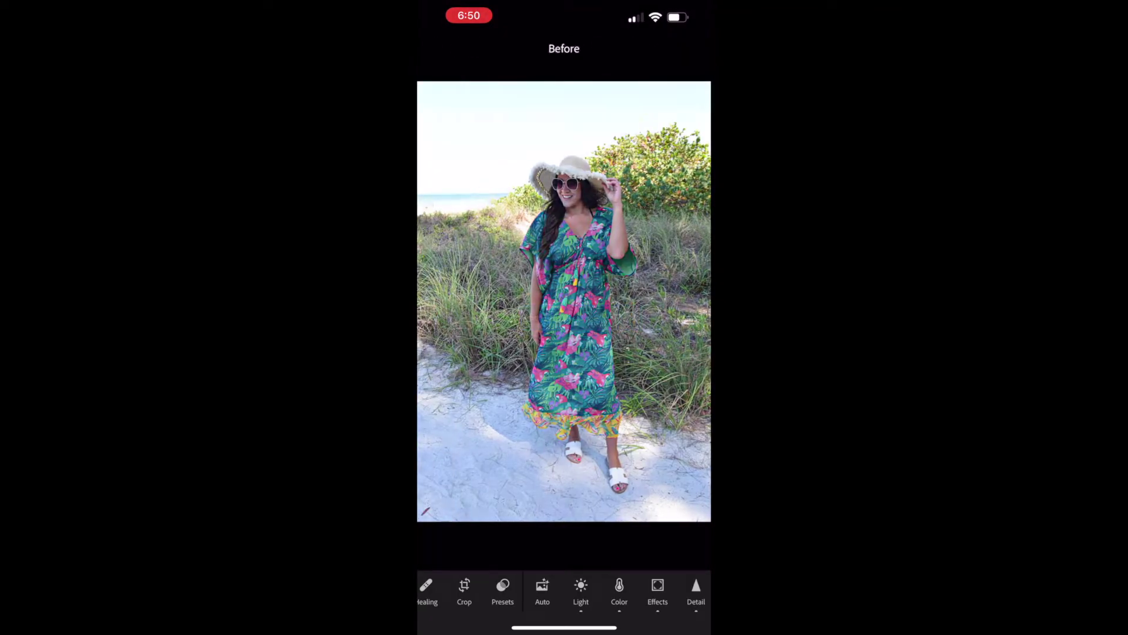
Select the new beach photos in SUMMER2020 and apply the copied edits to all 67.
scroll(564, 334, "down", 1)
left_click_drag(583, 235, 475, 543)
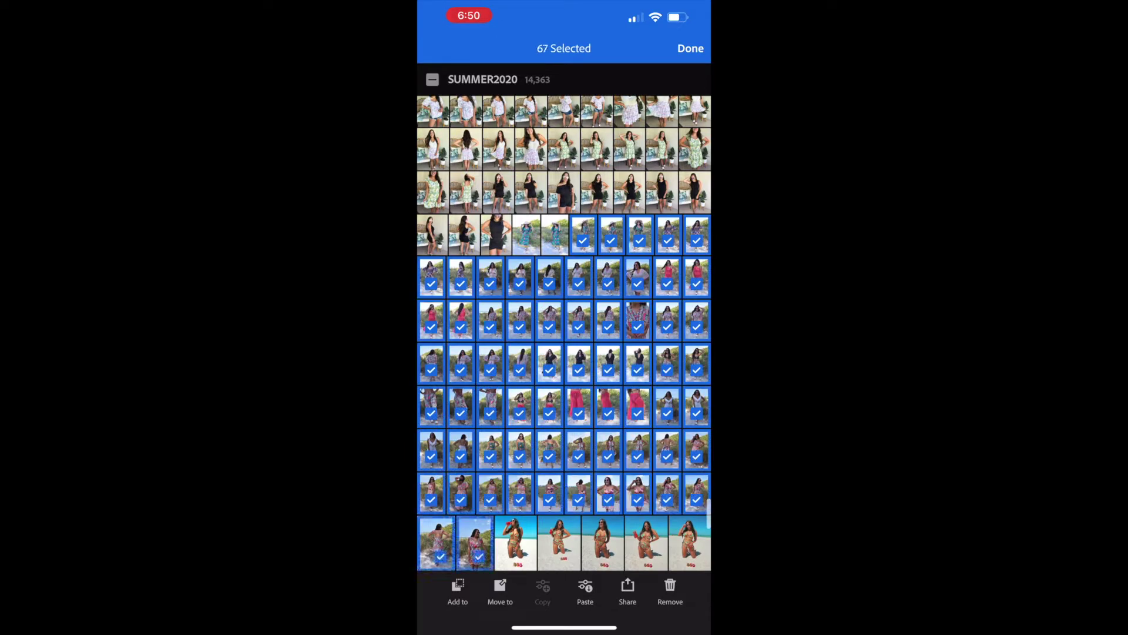
left_click(585, 591)
left_click(647, 368)
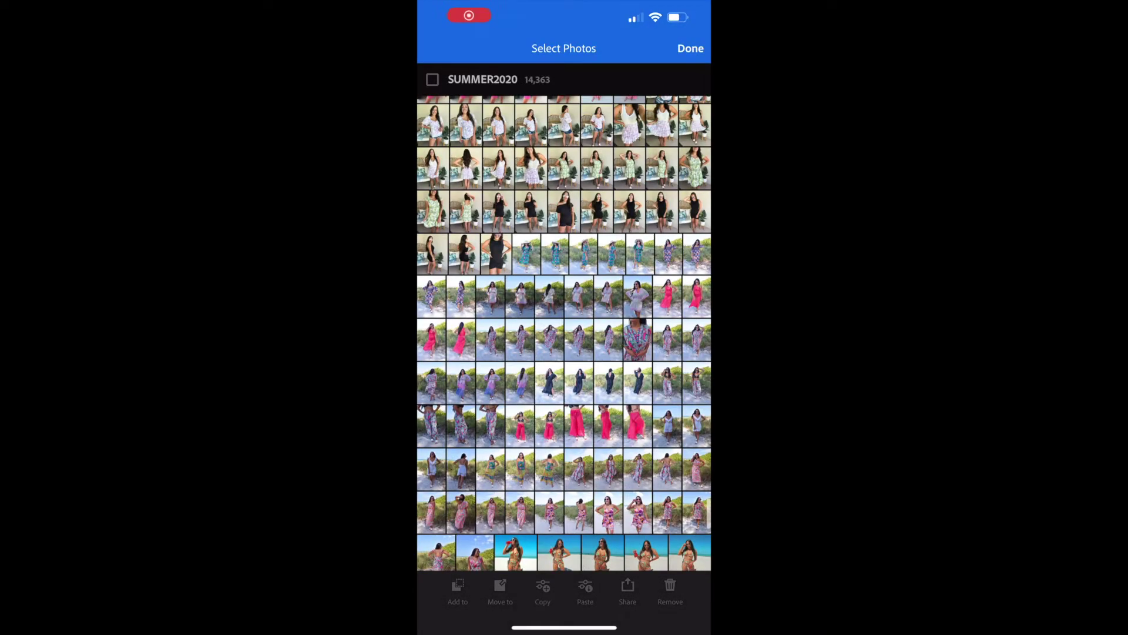
left_click_drag(526, 253, 475, 511)
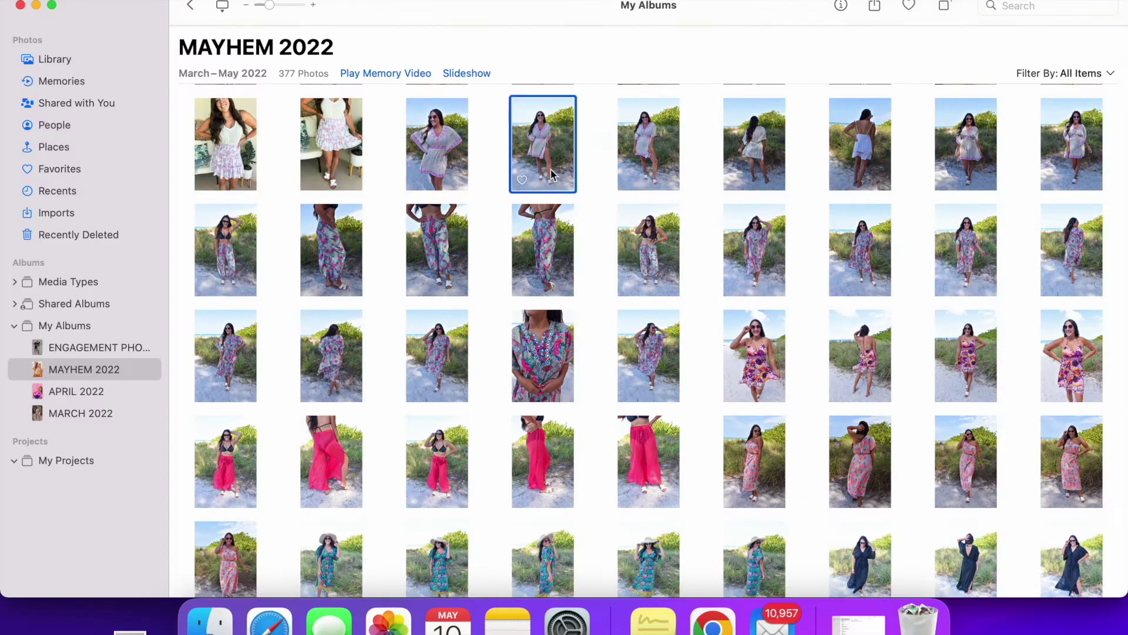
Open the white dress photo in Crop, try a 3:2 crop, then revert to the original ratio.
double_click(551, 174)
key("Return")
left_click(657, 6)
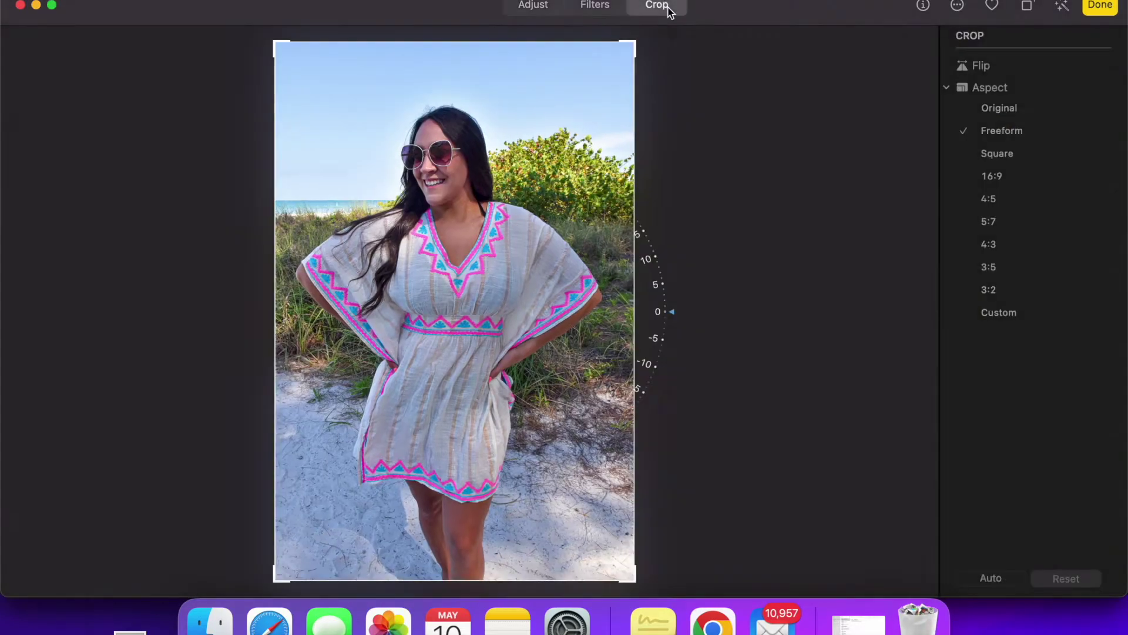
left_click(990, 290)
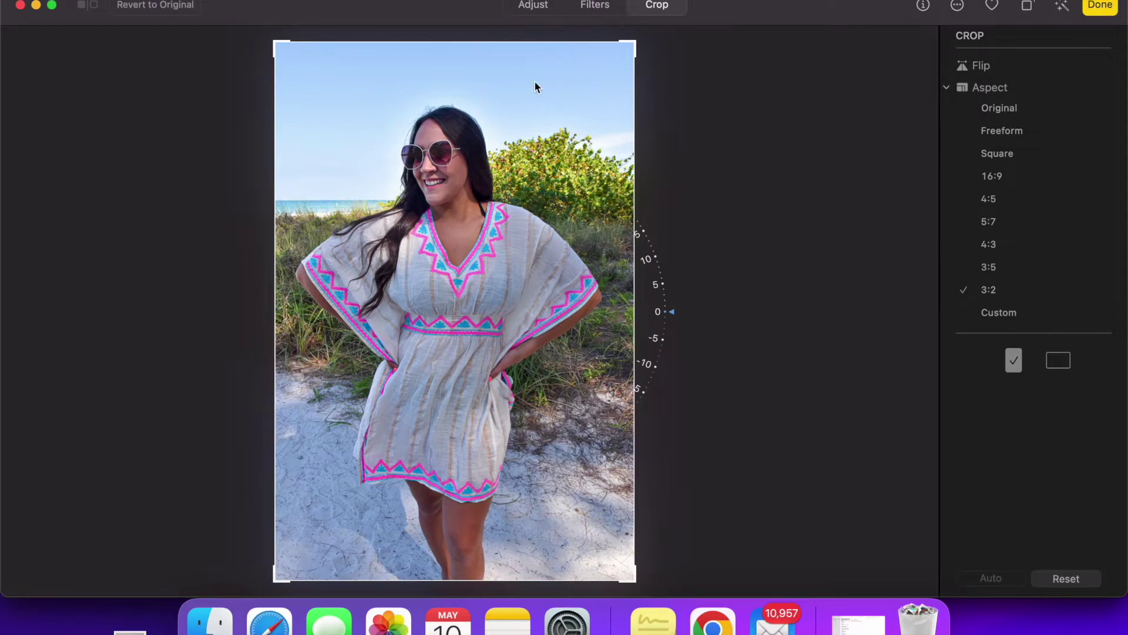
left_click_drag(635, 46, 609, 79)
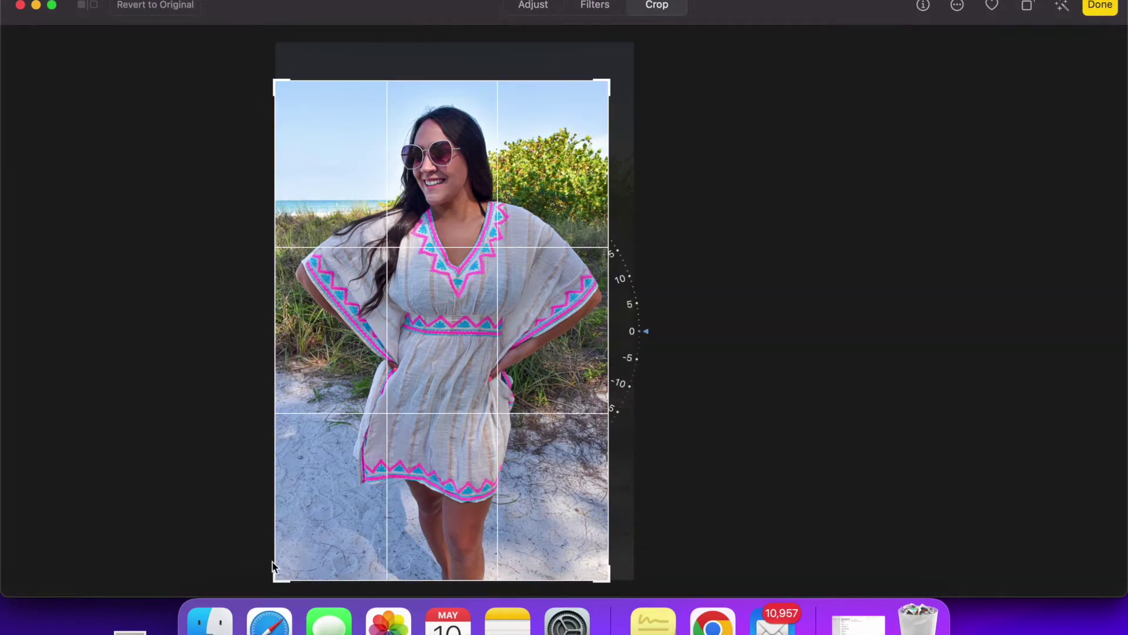
left_click_drag(282, 573, 298, 550)
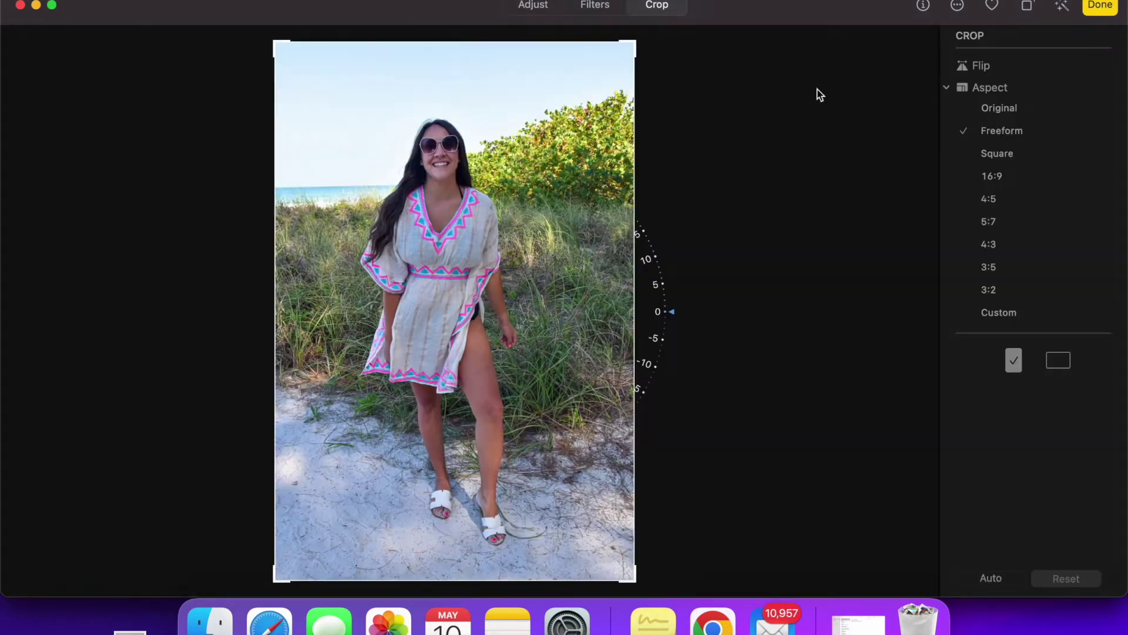
left_click(999, 108)
Reposition the photo within the crop and tilt it about five degrees to straighten.
left_click_drag(463, 298, 466, 274)
mouse_move(377, 231)
left_mouse_down()
mouse_move(398, 212)
mouse_move(388, 217)
left_mouse_up()
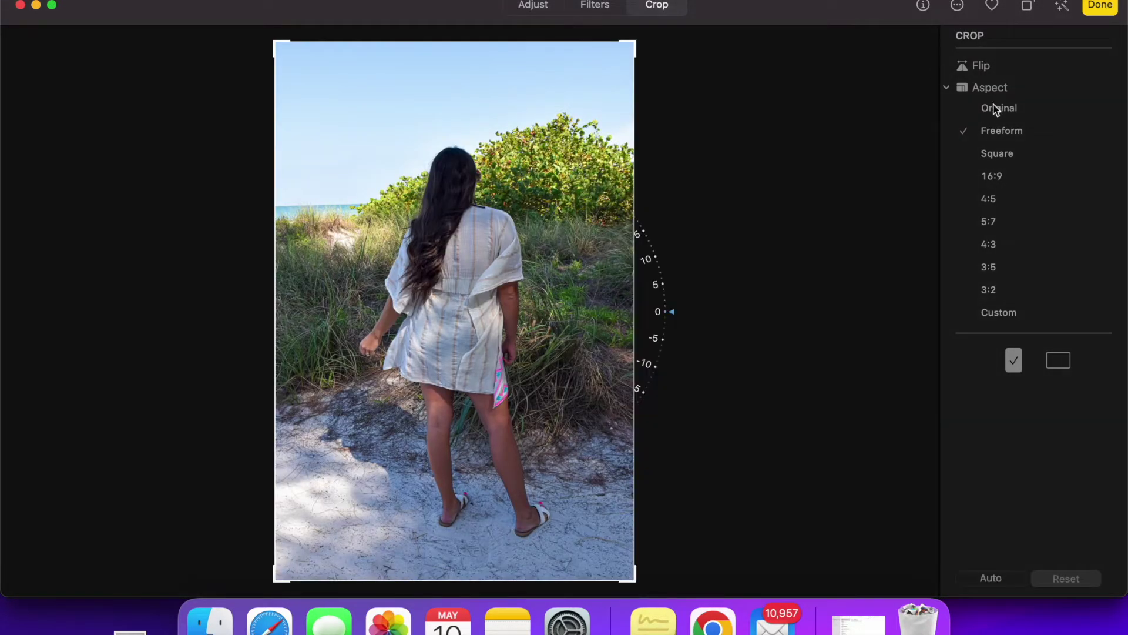
left_click(999, 108)
left_click_drag(411, 274, 417, 219)
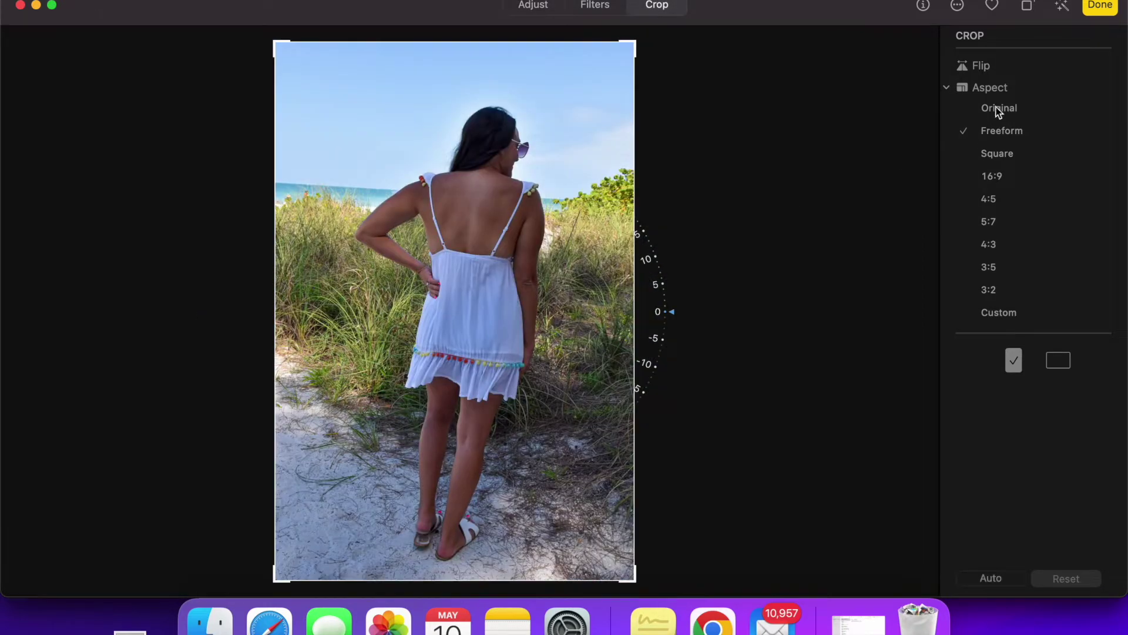
left_click_drag(658, 282, 576, 259)
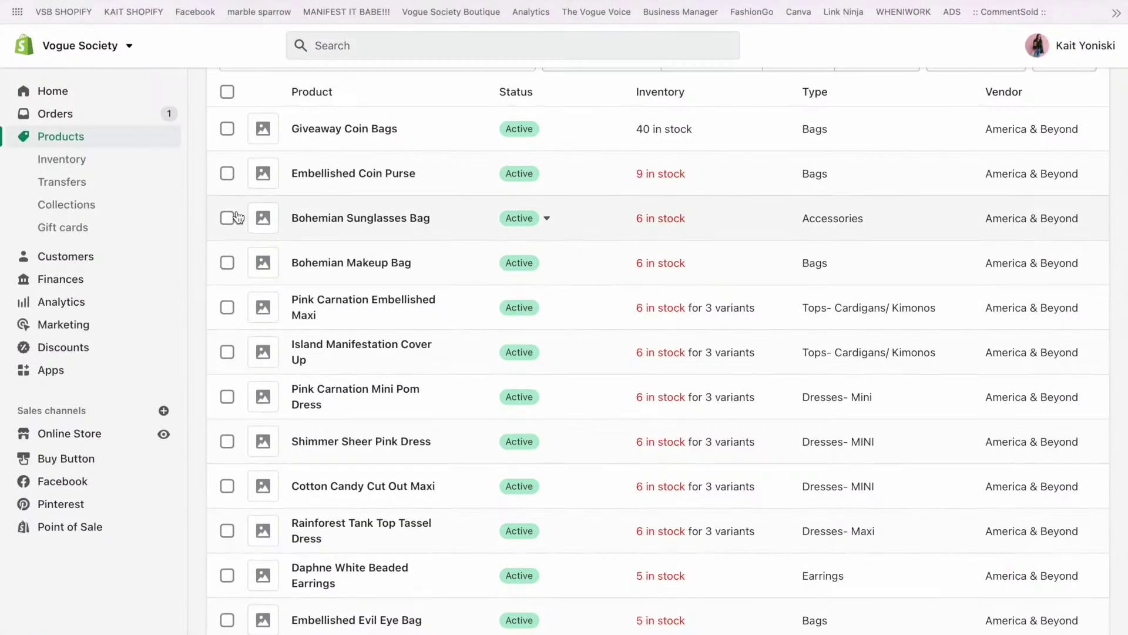
scroll(318, 171, "up", 1)
scroll(315, 171, "down", 2)
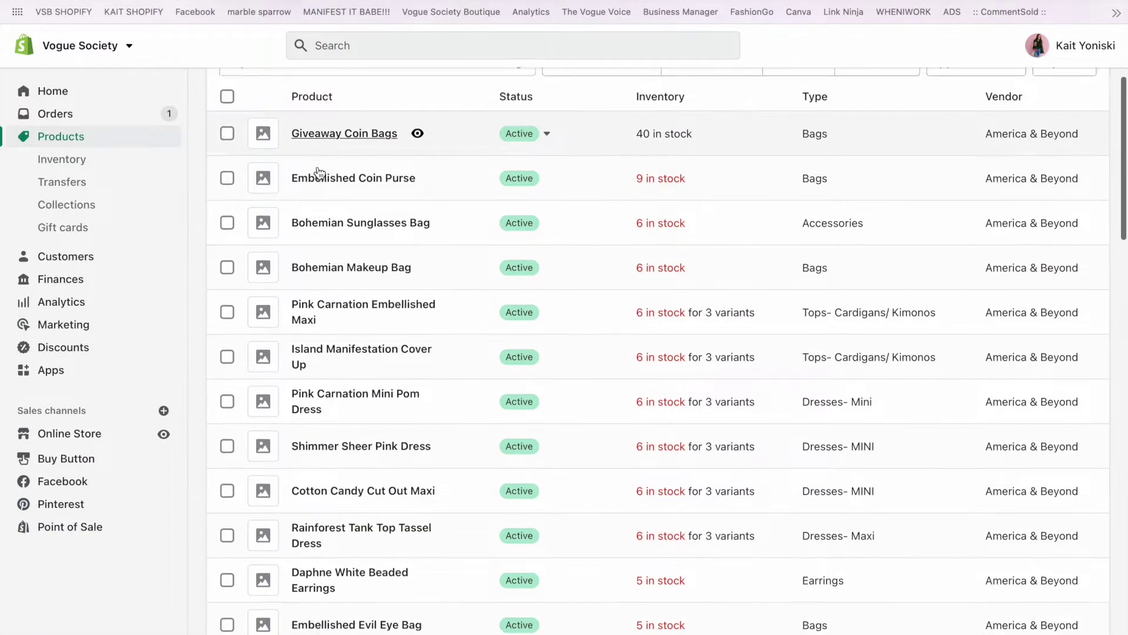
scroll(306, 565, "down", 5)
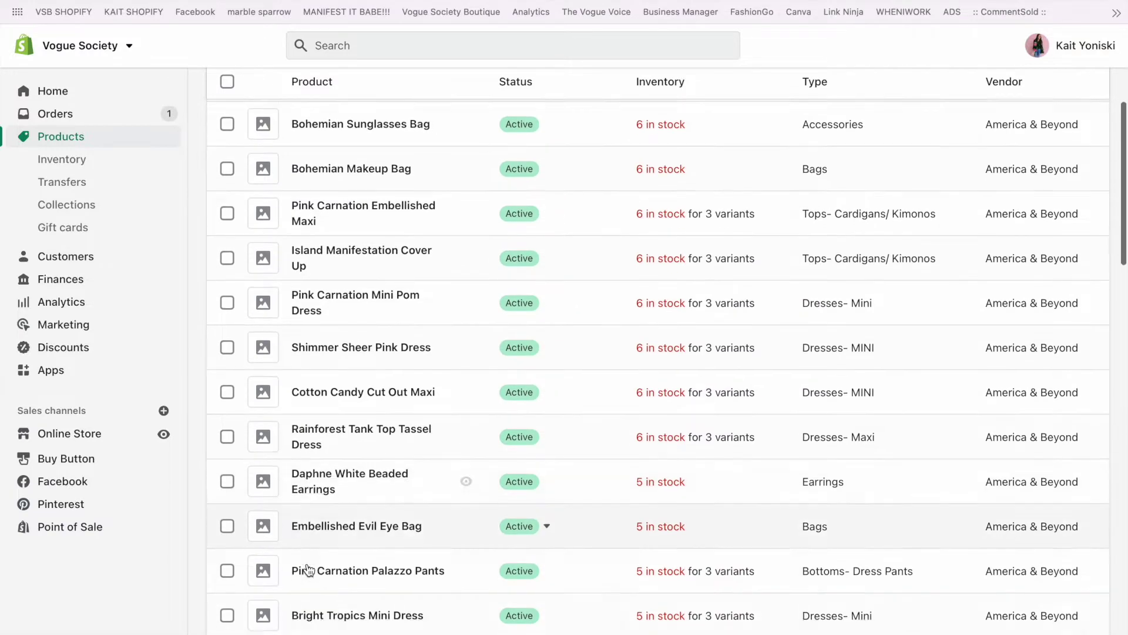
scroll(308, 568, "up", 3)
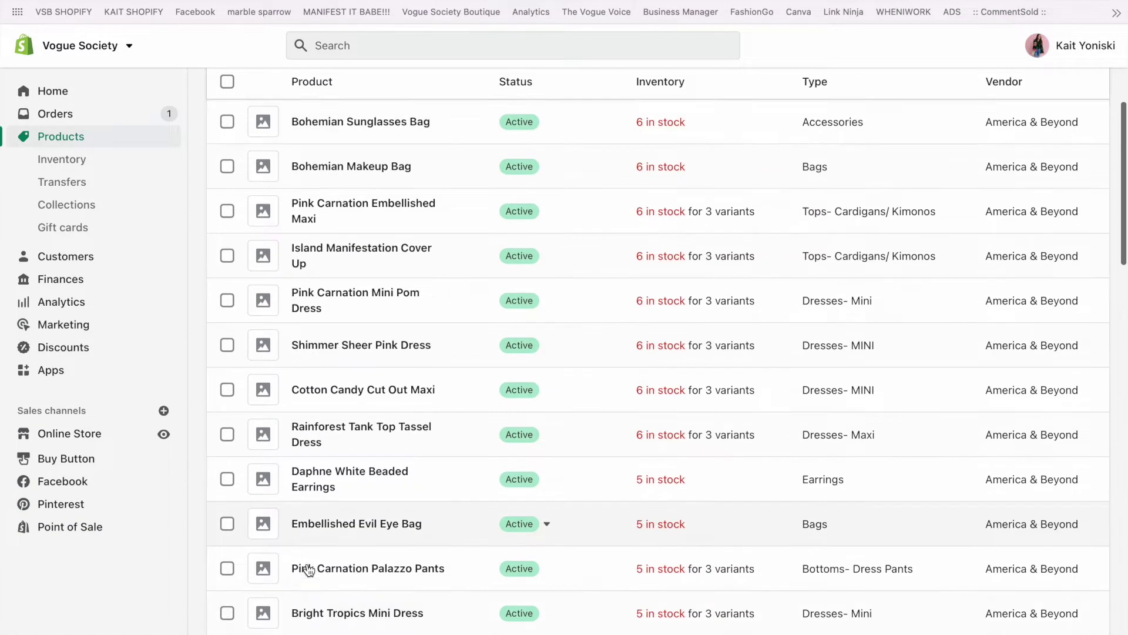
scroll(307, 568, "down", 7)
scroll(349, 434, "up", 8)
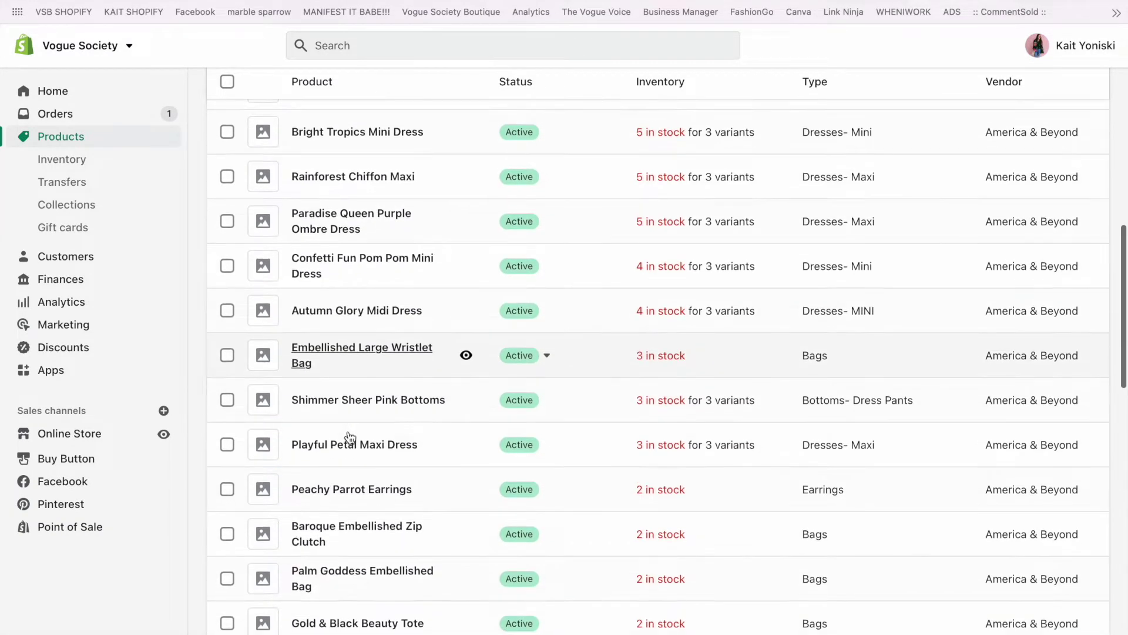
scroll(360, 247, "down", 1)
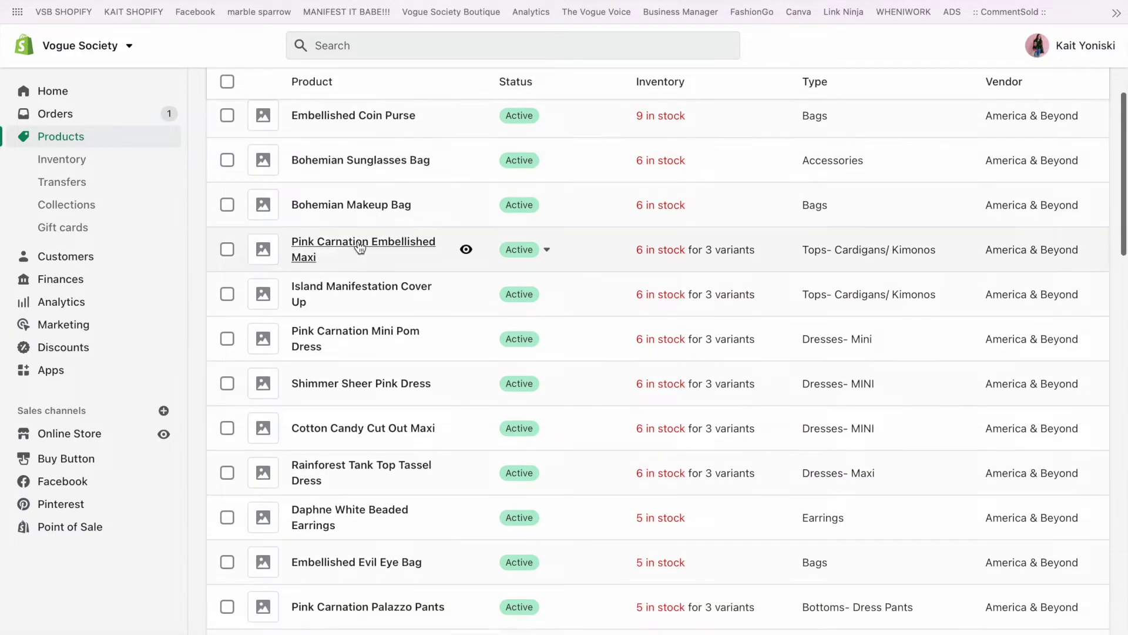
left_click(306, 256)
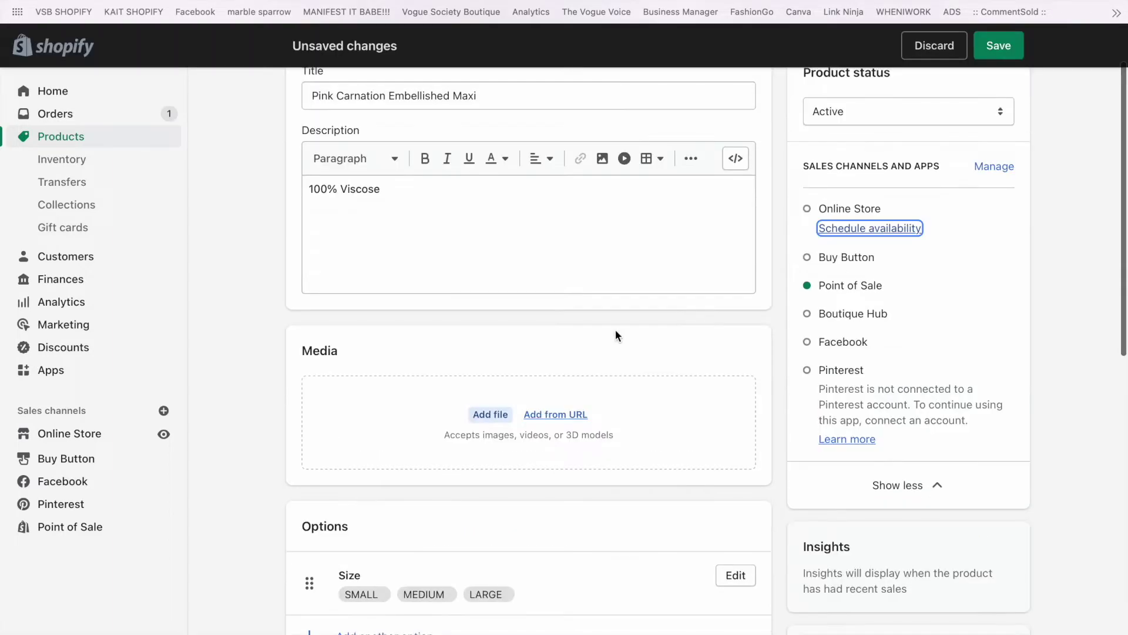
Schedule the Pink Carnation Embellished Maxi's Online Store availability for May 10, 2022, 8:00 PM EDT.
left_click(845, 235)
left_click(650, 269)
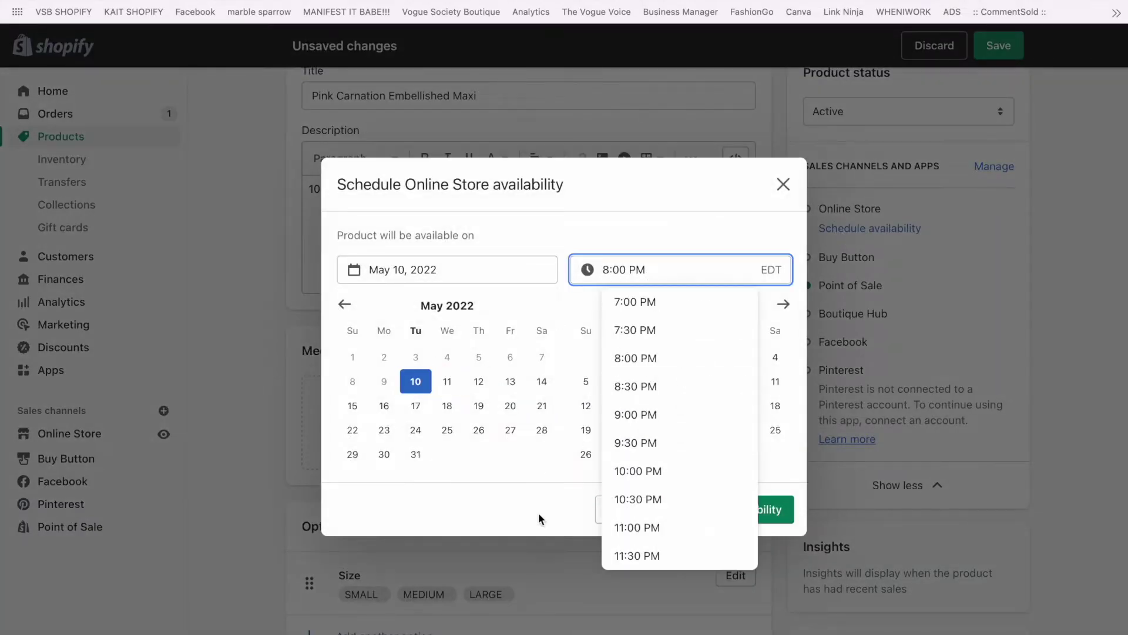
left_click(729, 509)
scroll(744, 518, "down", 3)
scroll(744, 519, "down", 3)
scroll(751, 527, "up", 4)
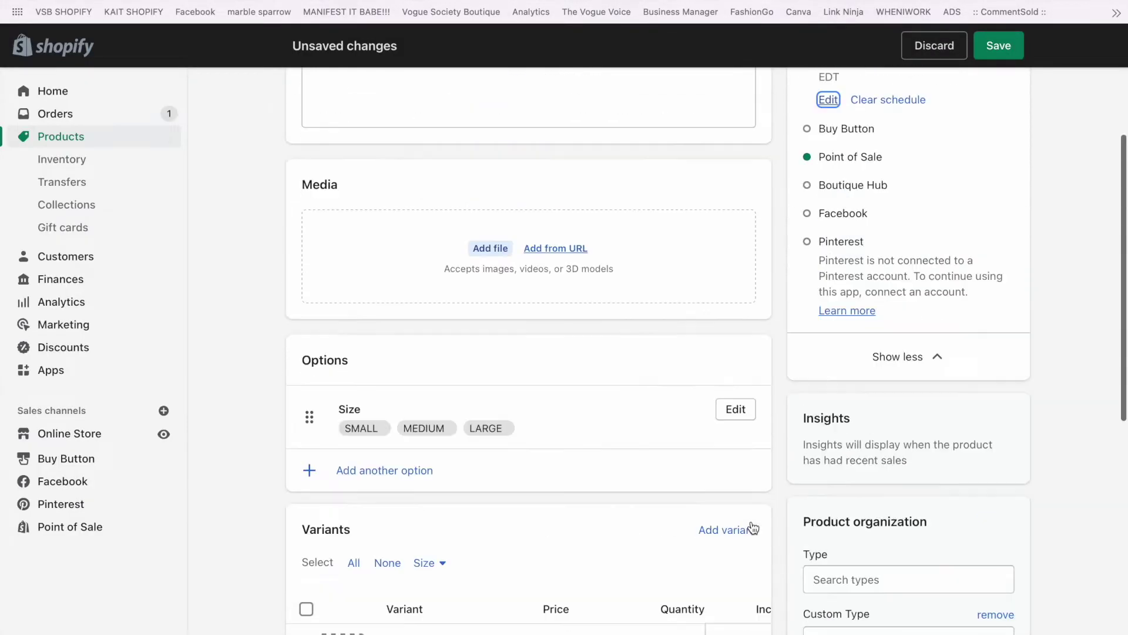
scroll(751, 527, "down", 4)
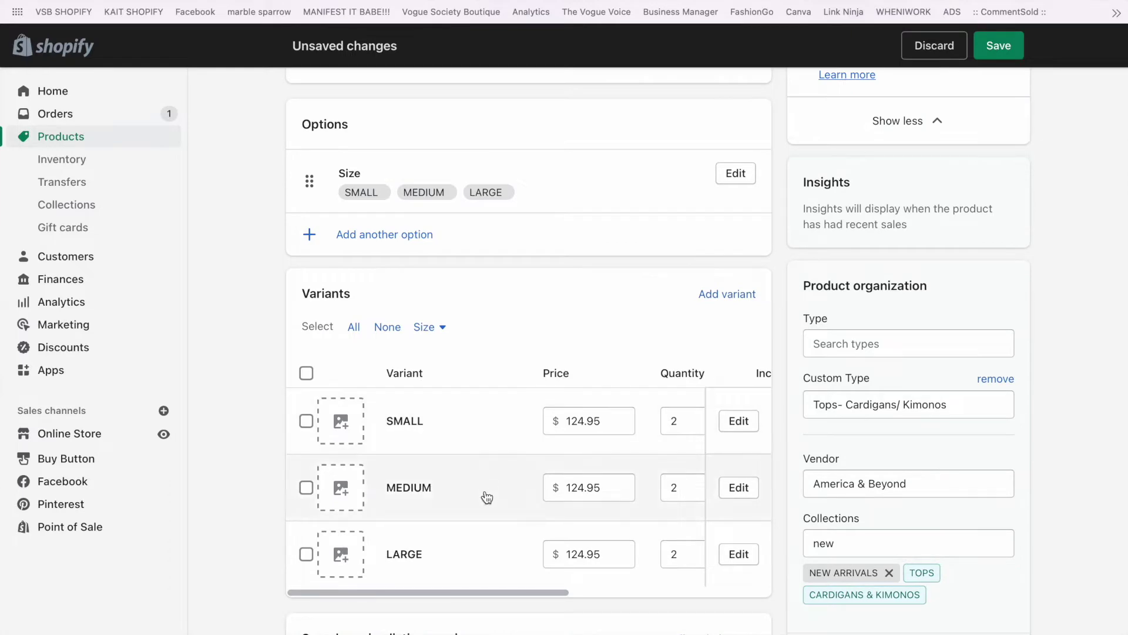
scroll(980, 360, "down", 3)
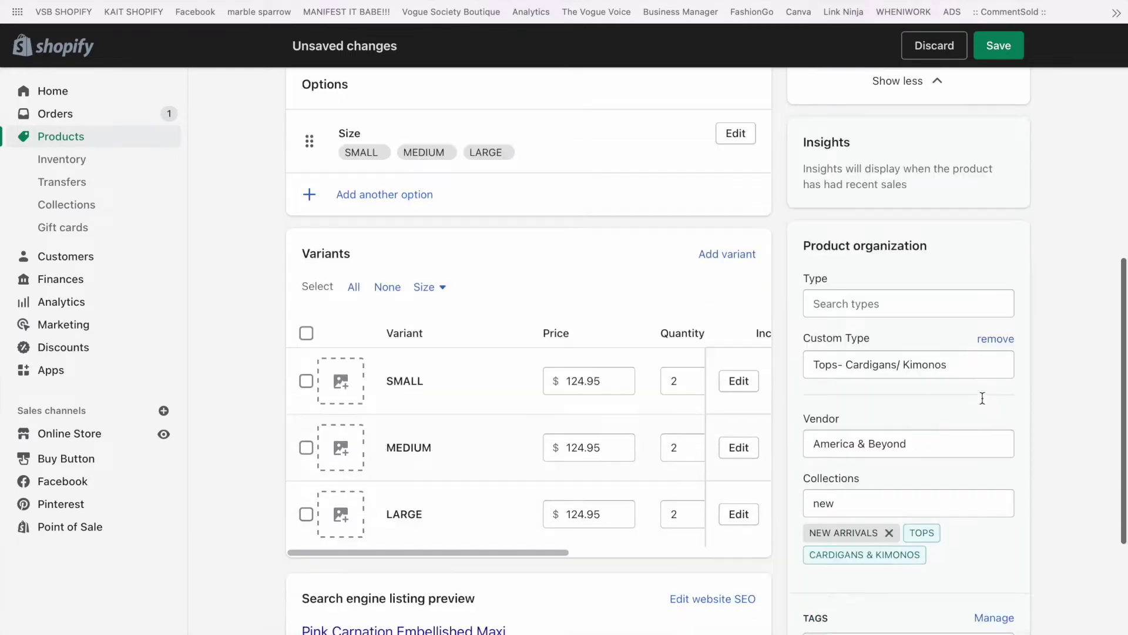
scroll(982, 398, "up", 6)
scroll(983, 398, "up", 4)
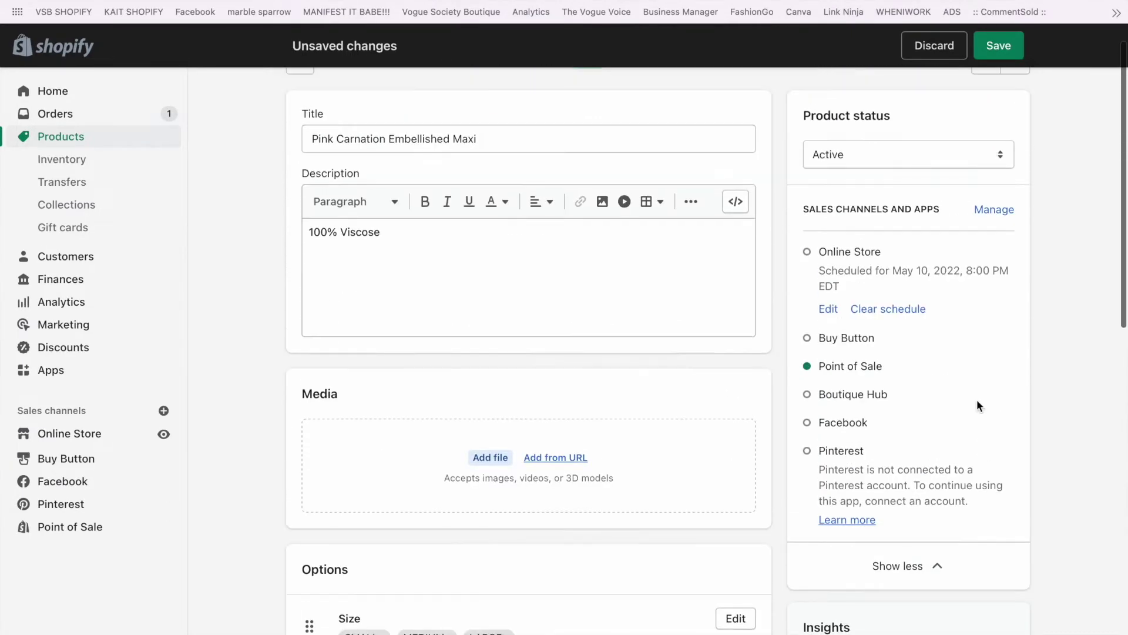
Turn the description into a bulleted list and paste the fit and size lines as bullets.
left_click(314, 243)
left_click(691, 212)
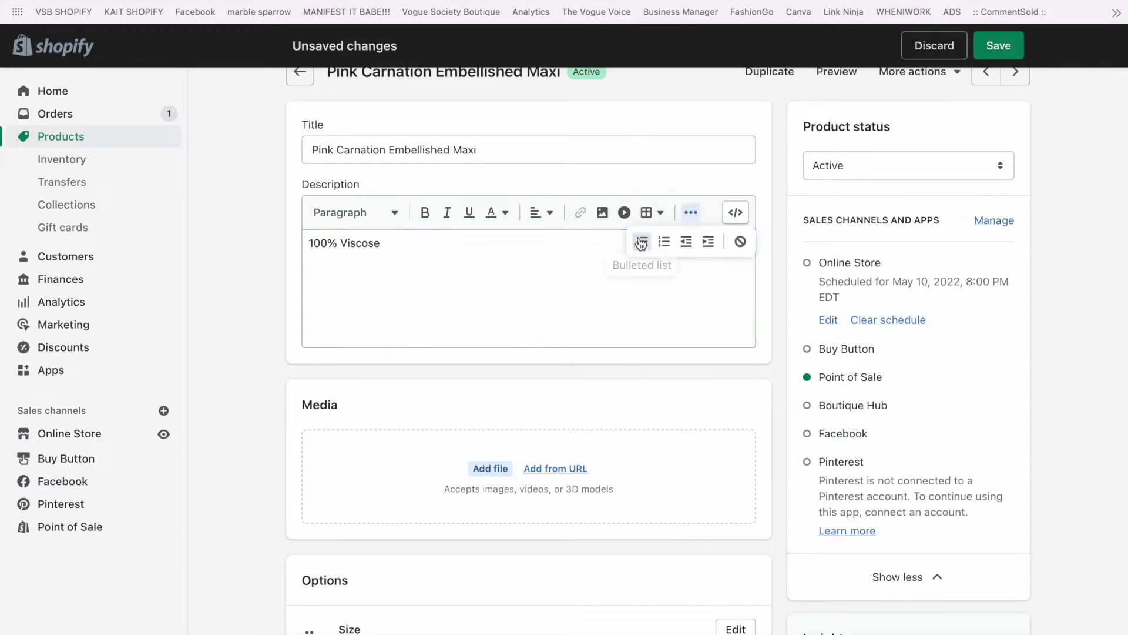
left_click(640, 243)
key("Return")
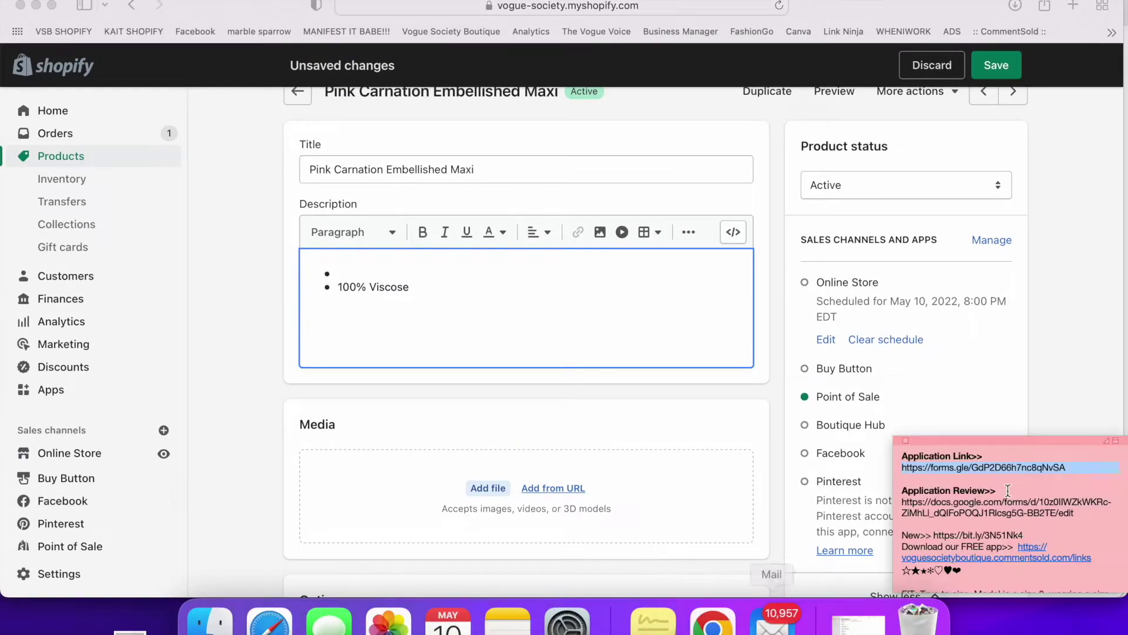
left_click_drag(1082, 582, 900, 546)
key("super+c")
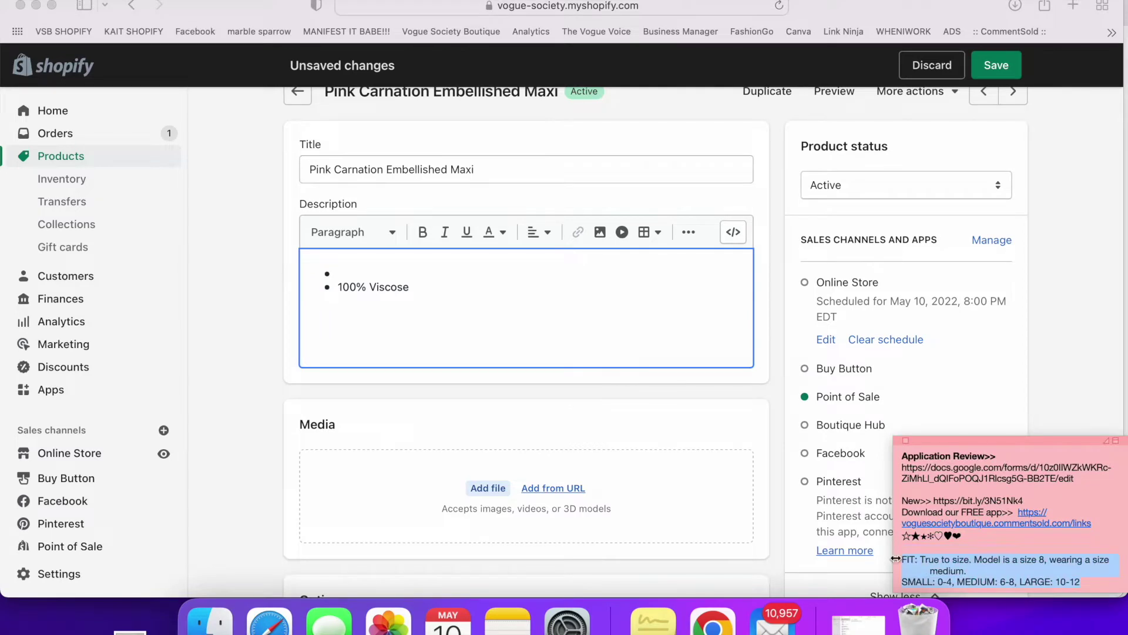
left_click(502, 265)
key("super+v")
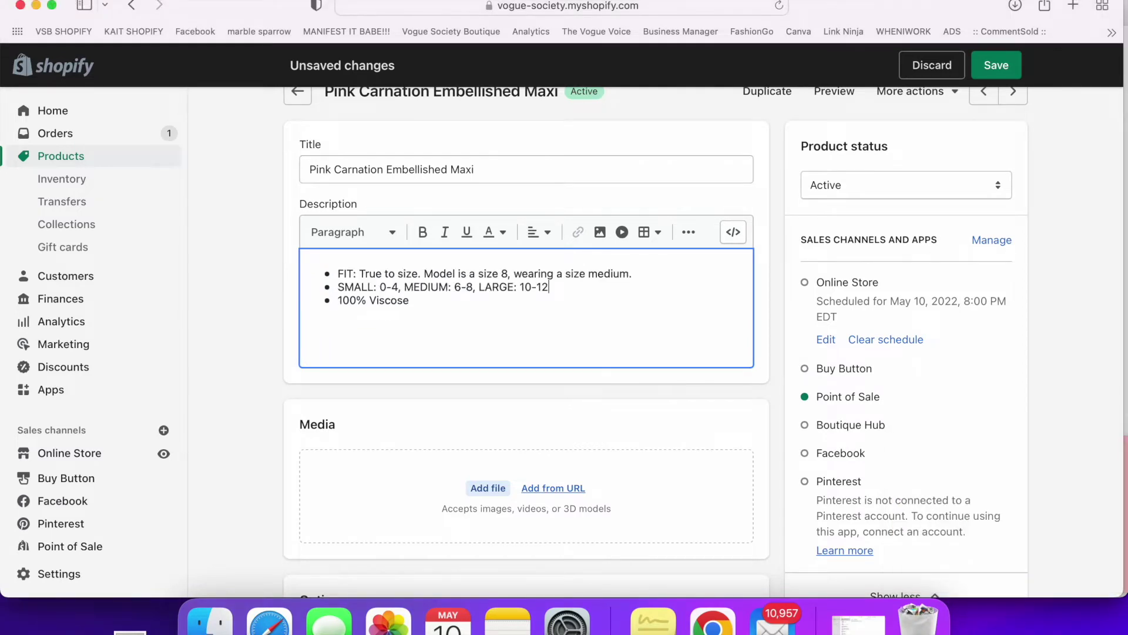
Add a bullet 'Gorgeous summertime print with pinks, blord !' above the FIT line and begin another.
left_click(52, 7)
left_click(340, 258)
key("Return")
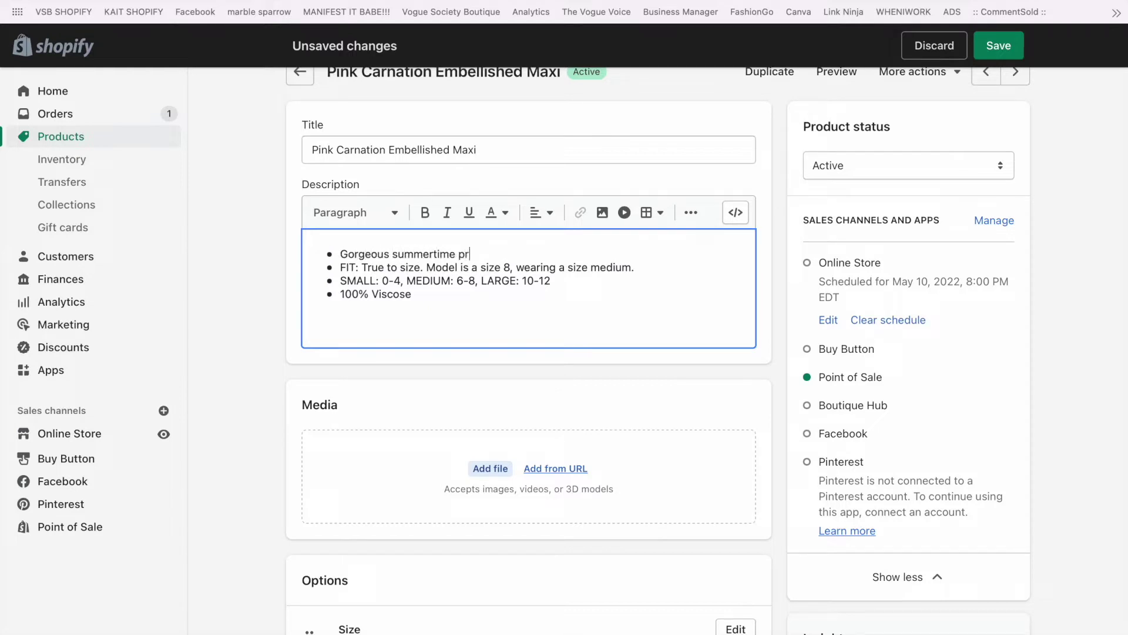
type("Gorgeous summertime print with pinks, blues and so mua")
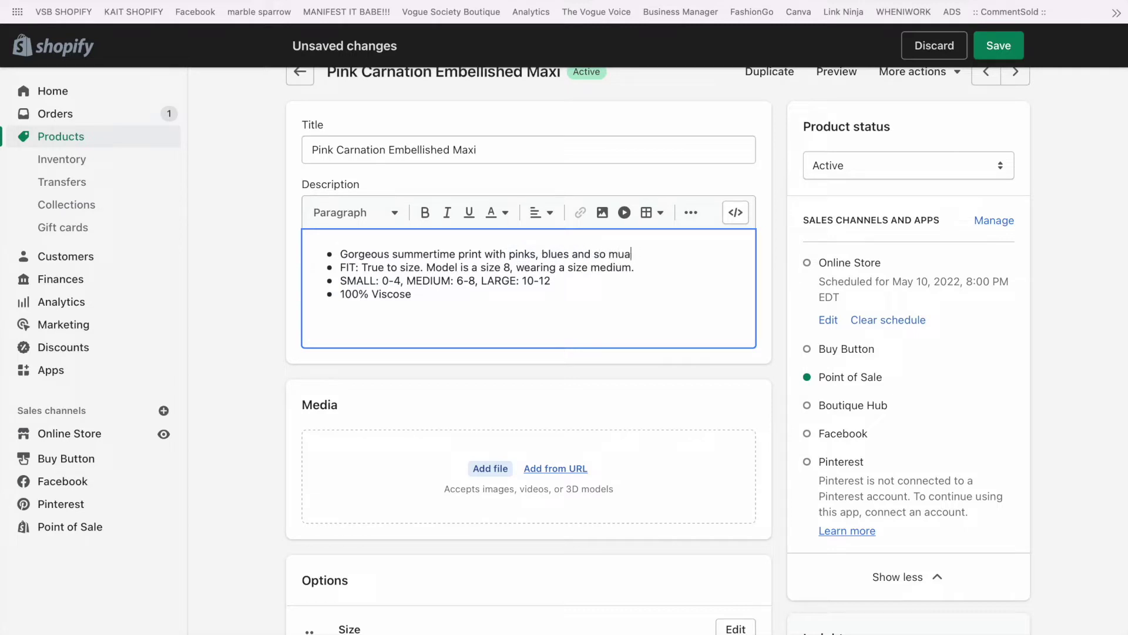
type("ord")
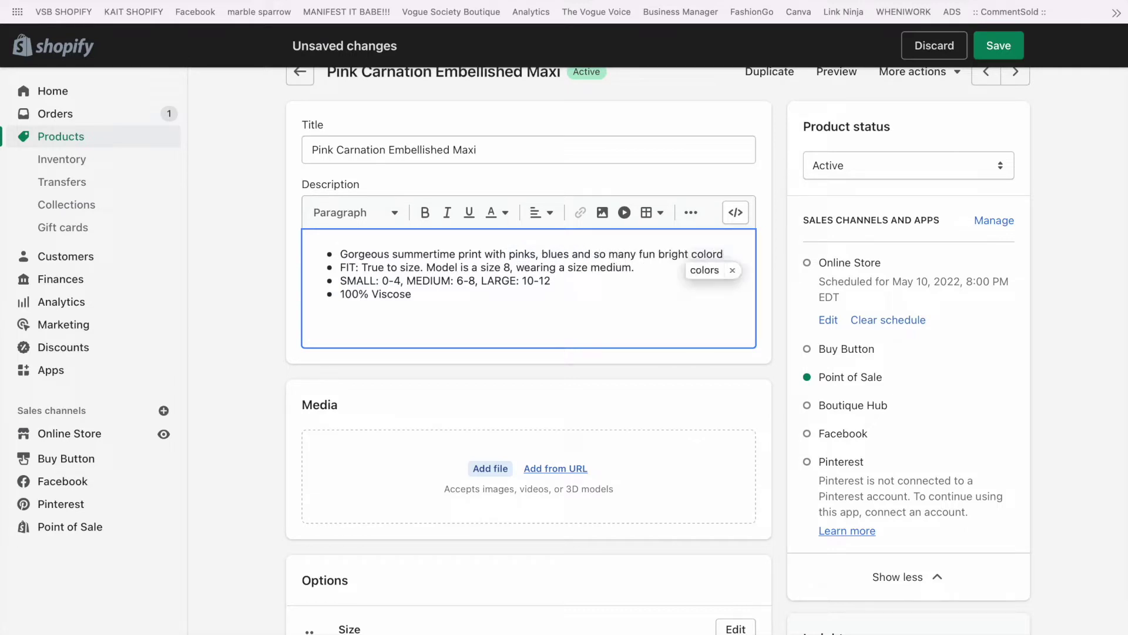
type(" !")
key("Return")
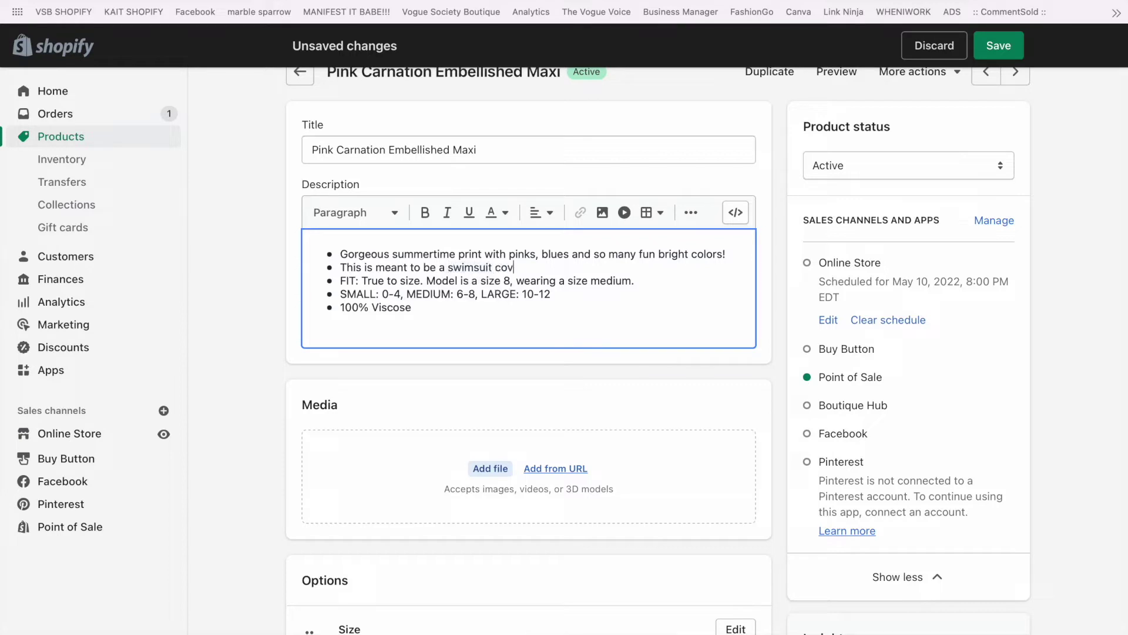
type("p")
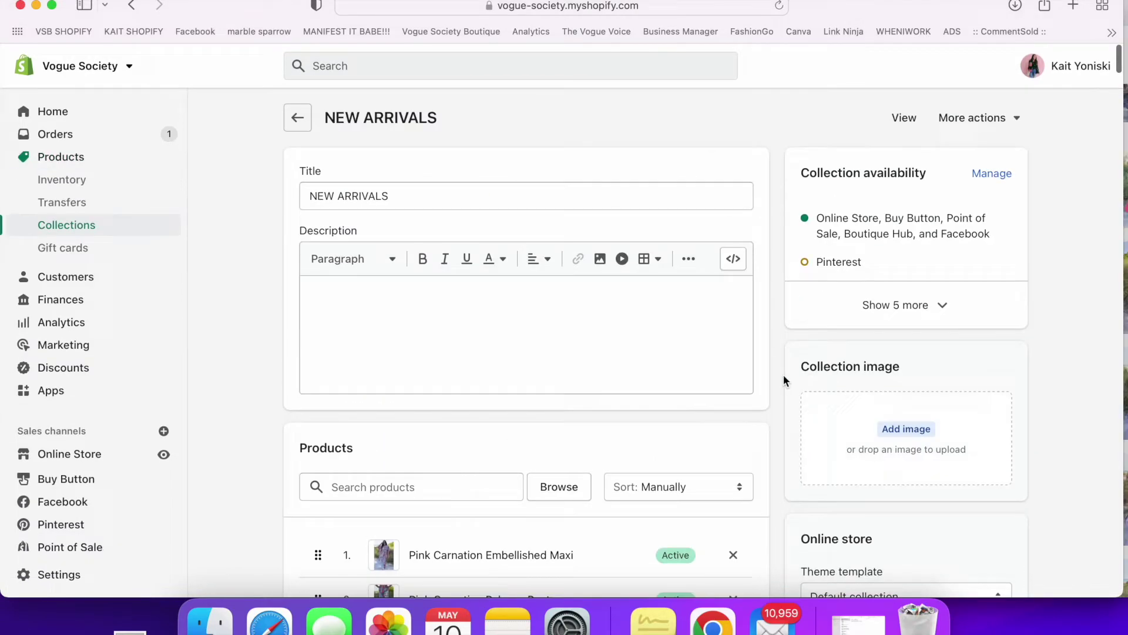
scroll(784, 378, "down", 4)
scroll(784, 378, "up", 4)
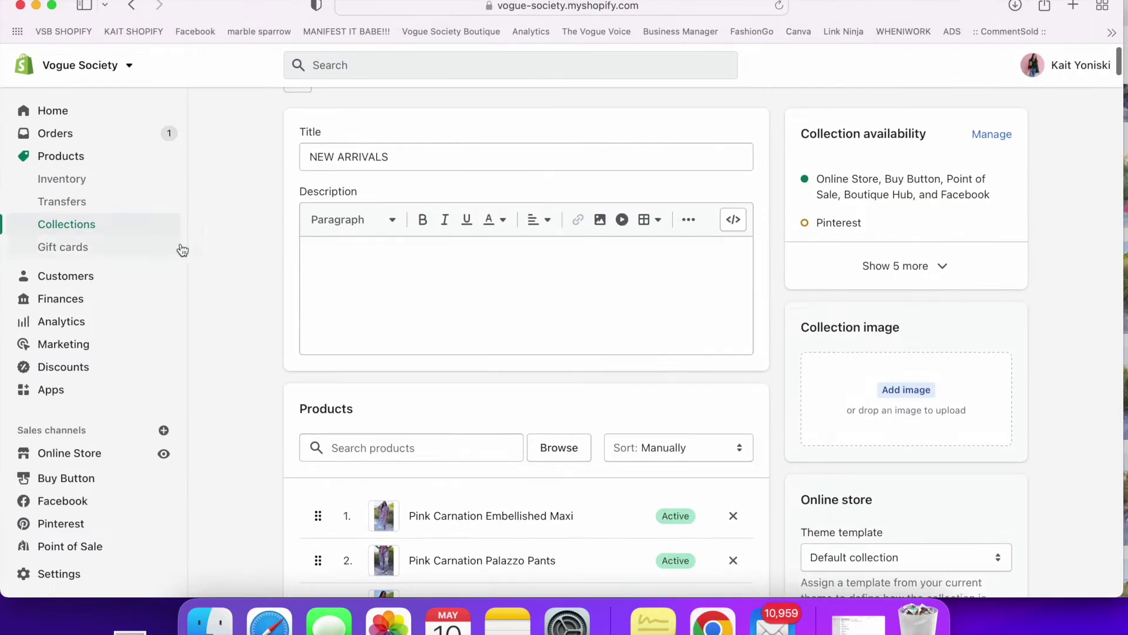
scroll(417, 315, "down", 5)
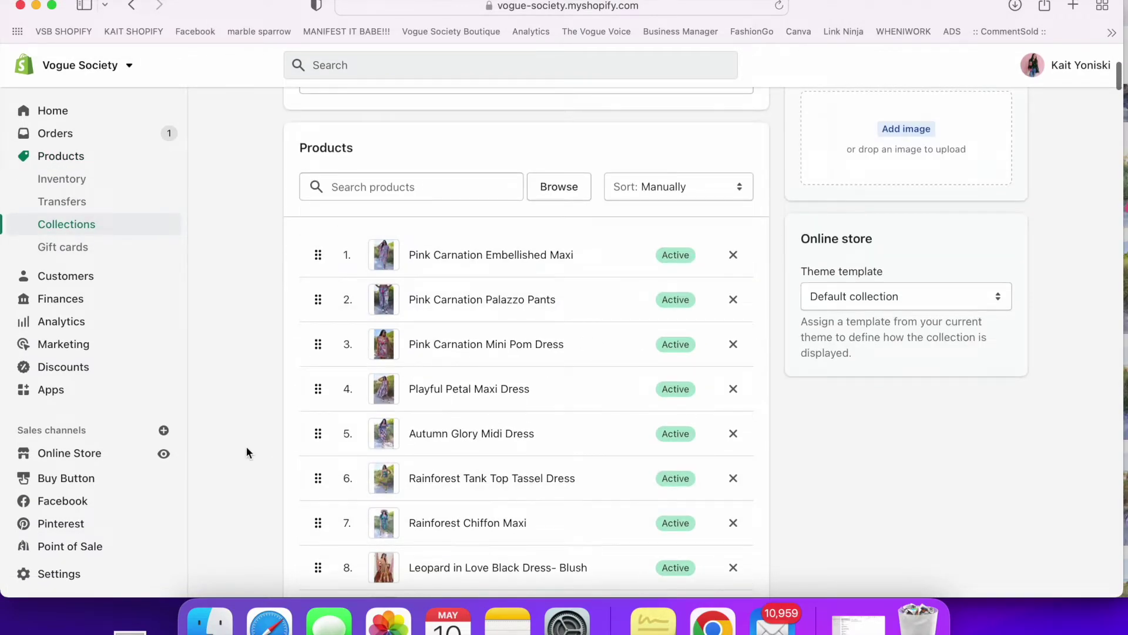
scroll(245, 446, "up", 4)
left_click(353, 488)
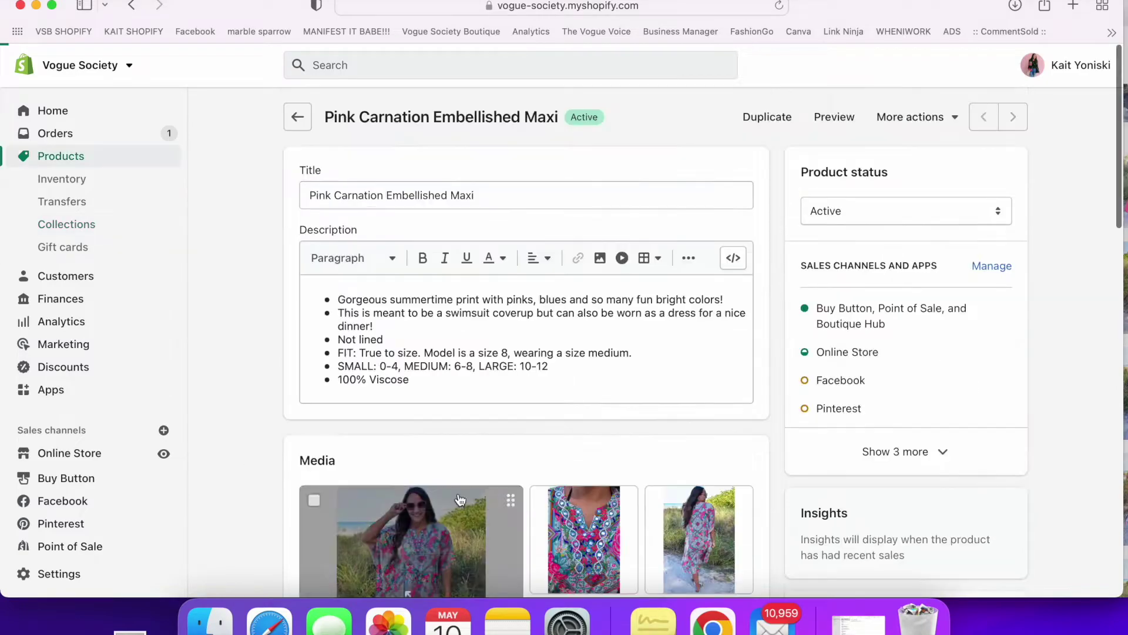
left_click(849, 356)
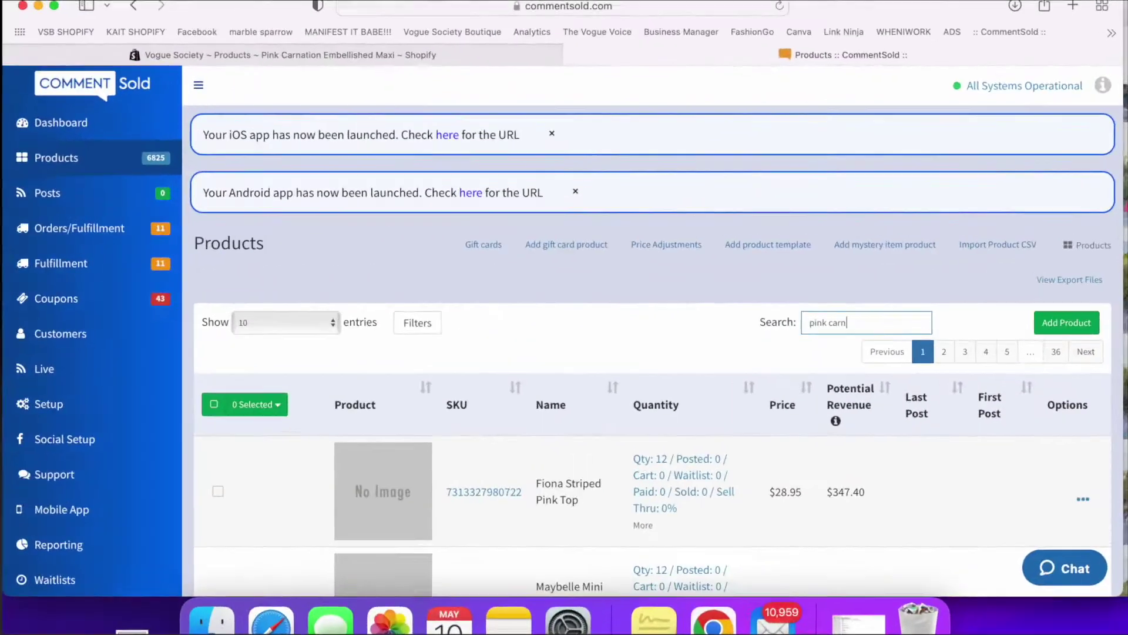
type("ation")
Add the two selected Pink Carnation products to the NEW ARRIVALS collection.
scroll(359, 489, "down", 3)
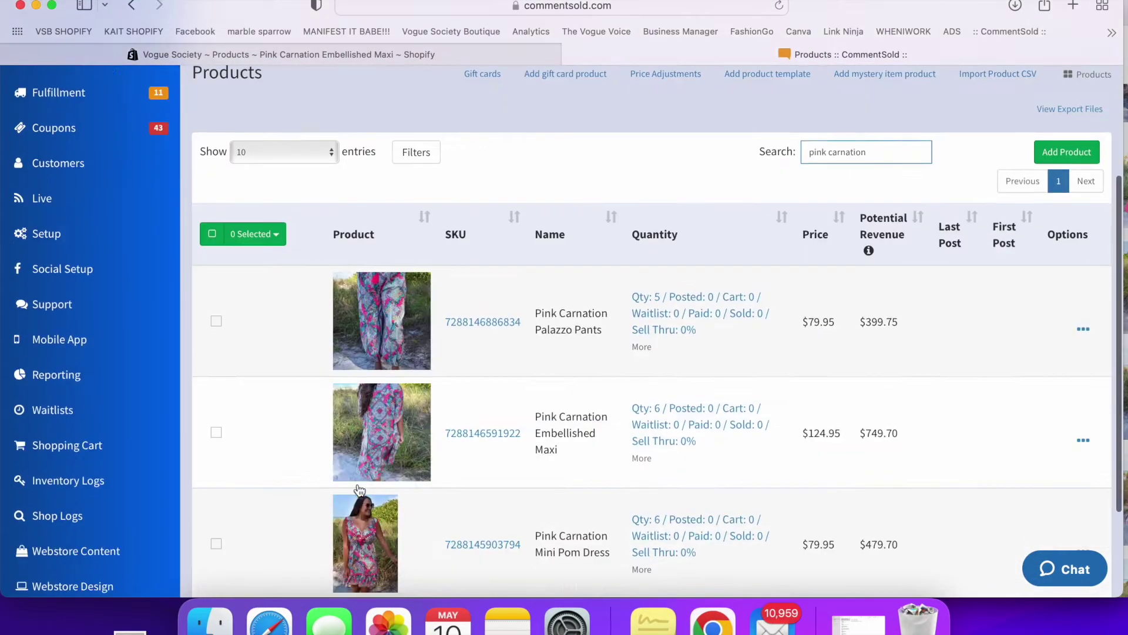
left_click(216, 543)
left_click(217, 432)
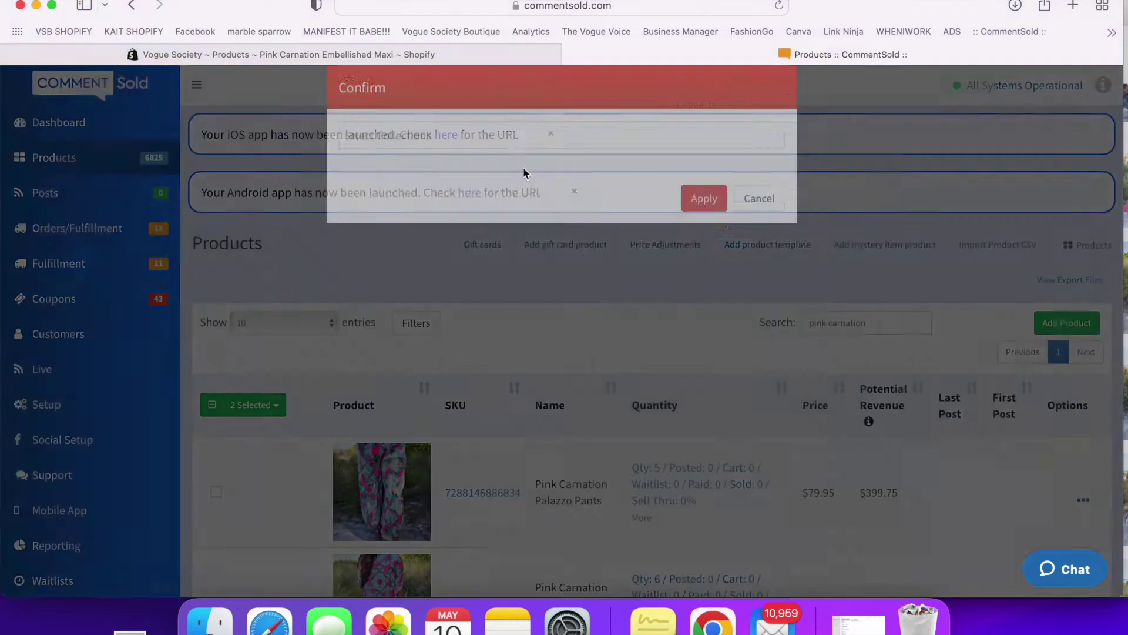
left_click(479, 184)
left_click(726, 239)
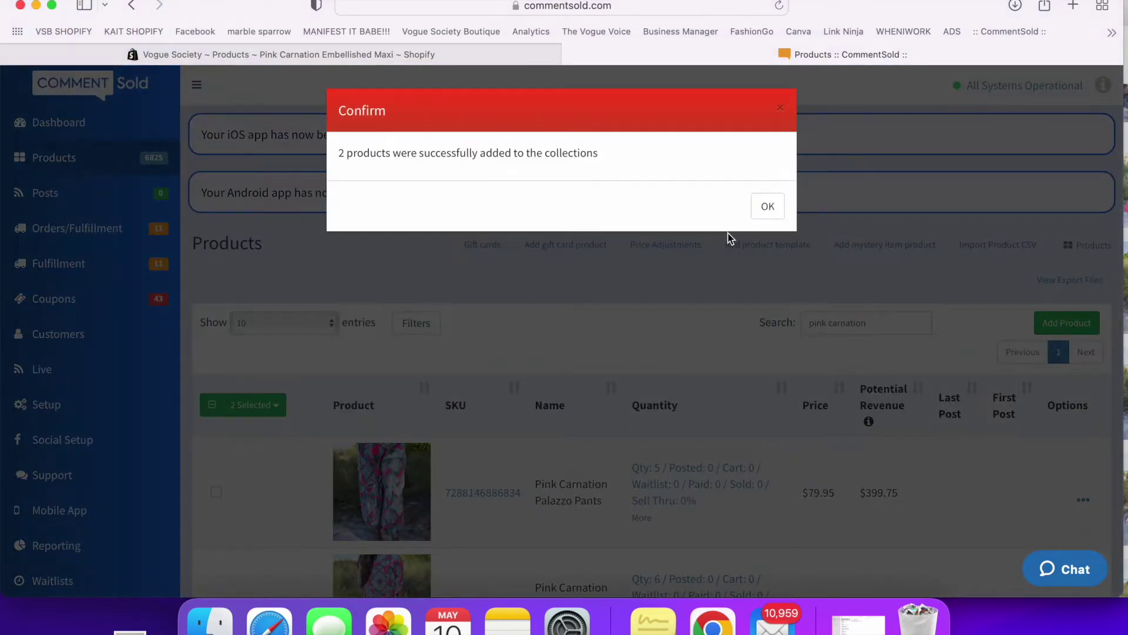
left_click(729, 238)
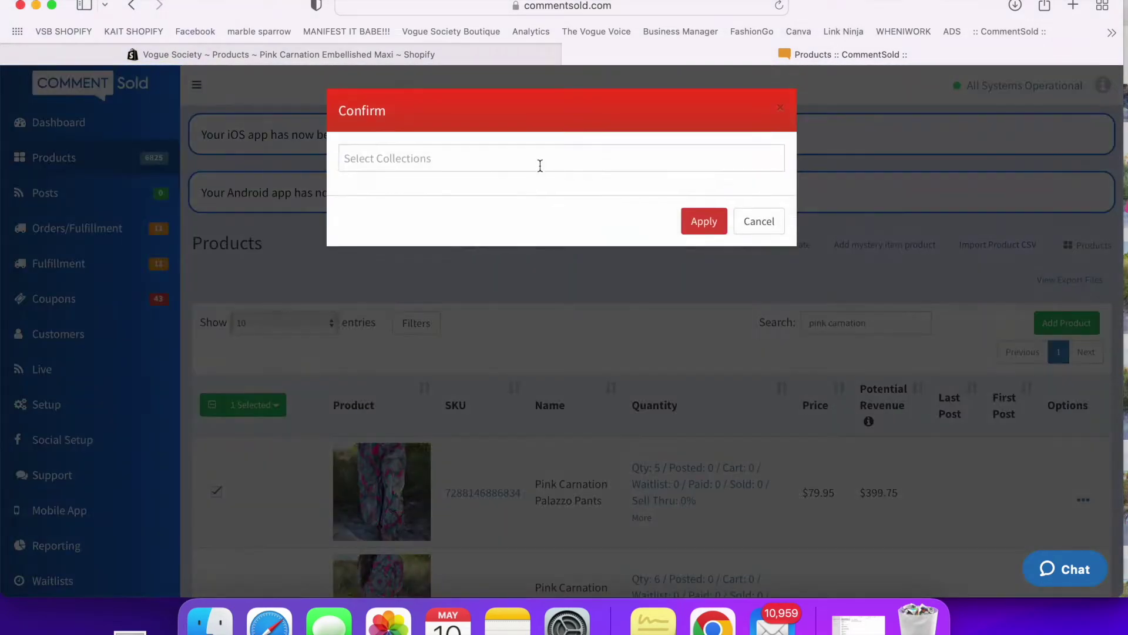
Add the selected product to the BOTTOMS collection.
type("bot")
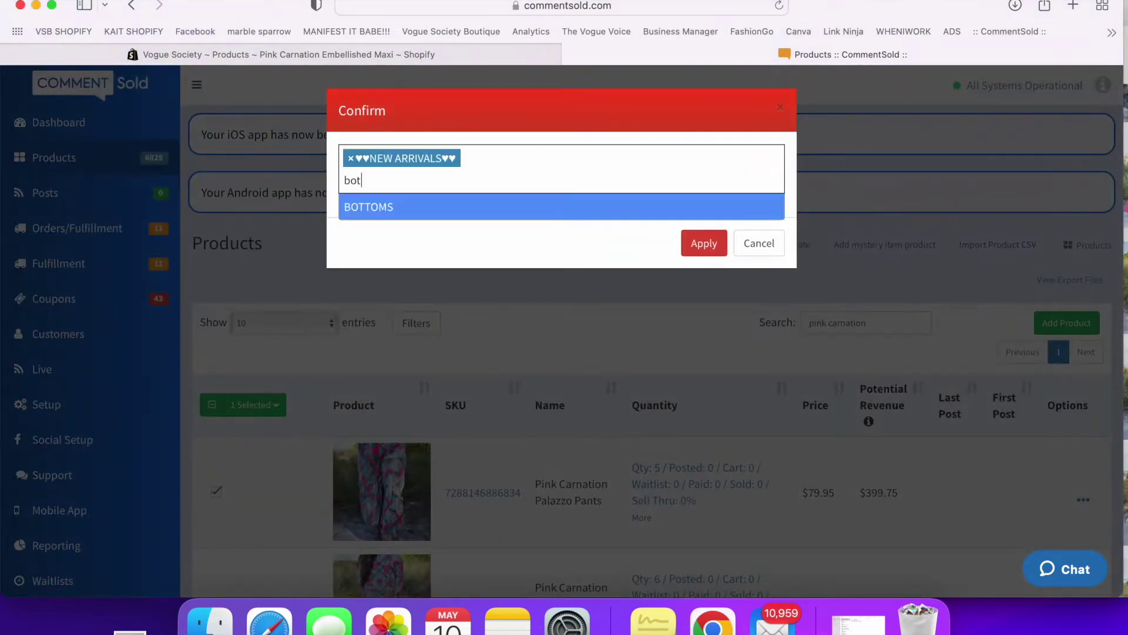
left_click(340, 204)
left_click(703, 220)
Search 'rainforest' and add both Rainforest products to NEW ARRIVALS.
triple_click(858, 328)
type("rainforest")
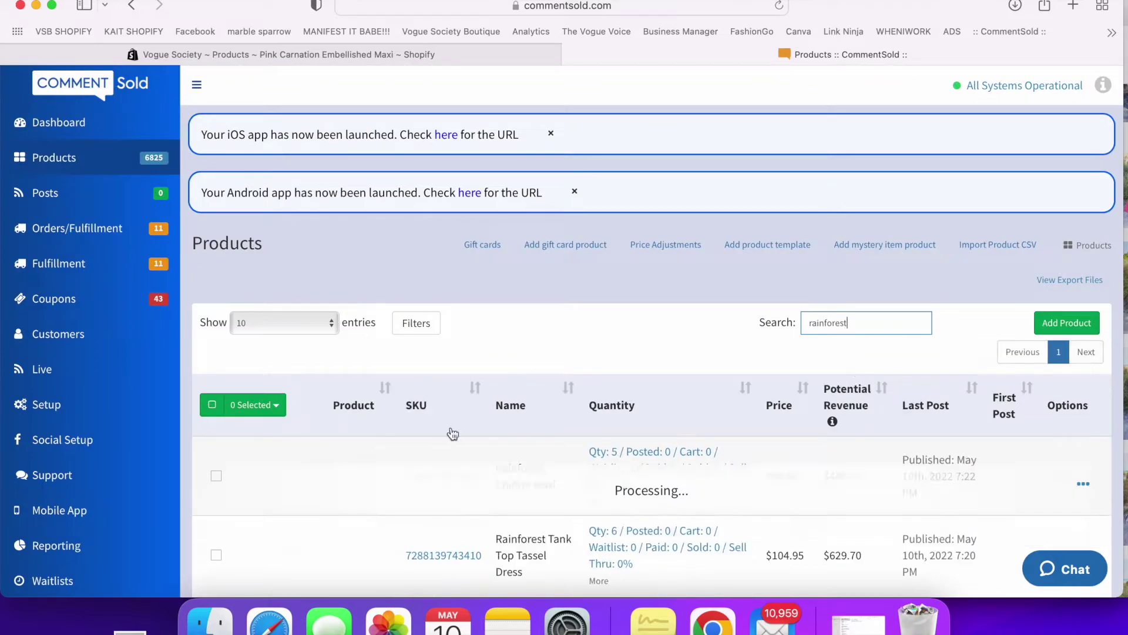
scroll(453, 433, "down", 2)
left_click(214, 496)
left_click(214, 385)
scroll(257, 370, "up", 2)
left_click(256, 404)
left_click(295, 416)
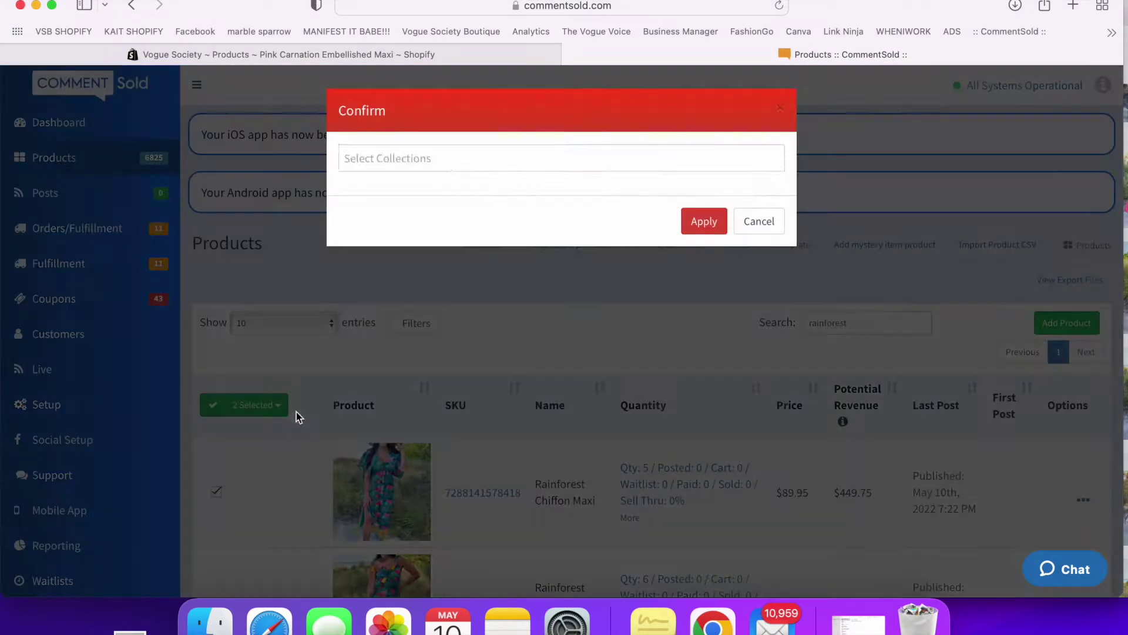
type("new")
left_click(504, 184)
left_click(703, 222)
Show 50 products per page in the product list.
scroll(197, 426, "down", 10)
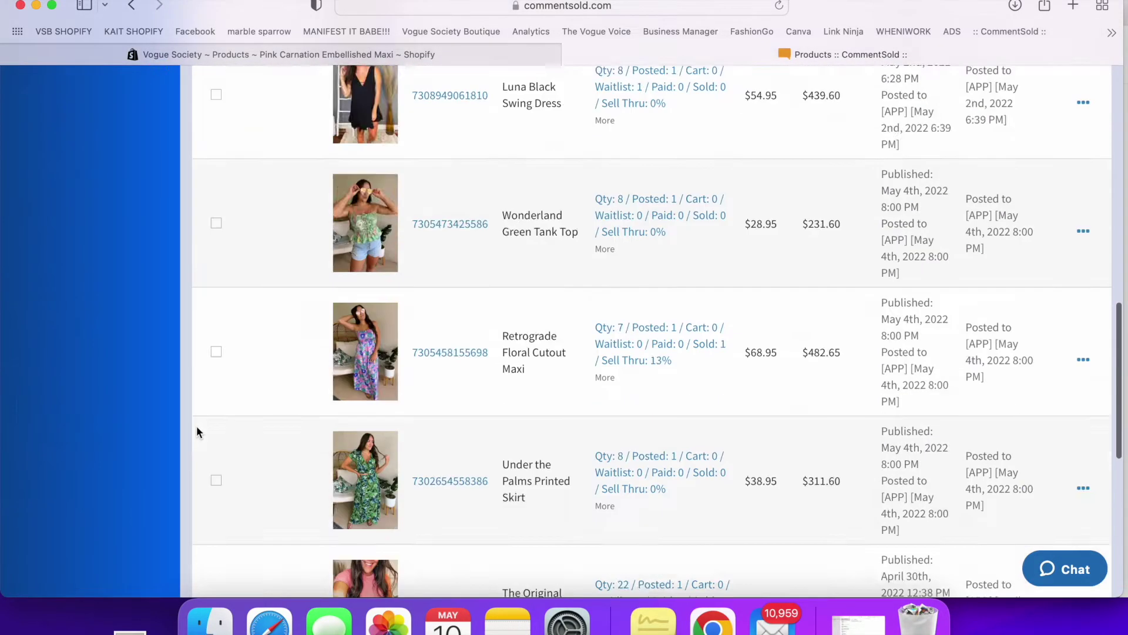
scroll(313, 294, "up", 15)
left_click(284, 322)
left_click(277, 358)
scroll(245, 421, "down", 15)
scroll(213, 496, "down", 5)
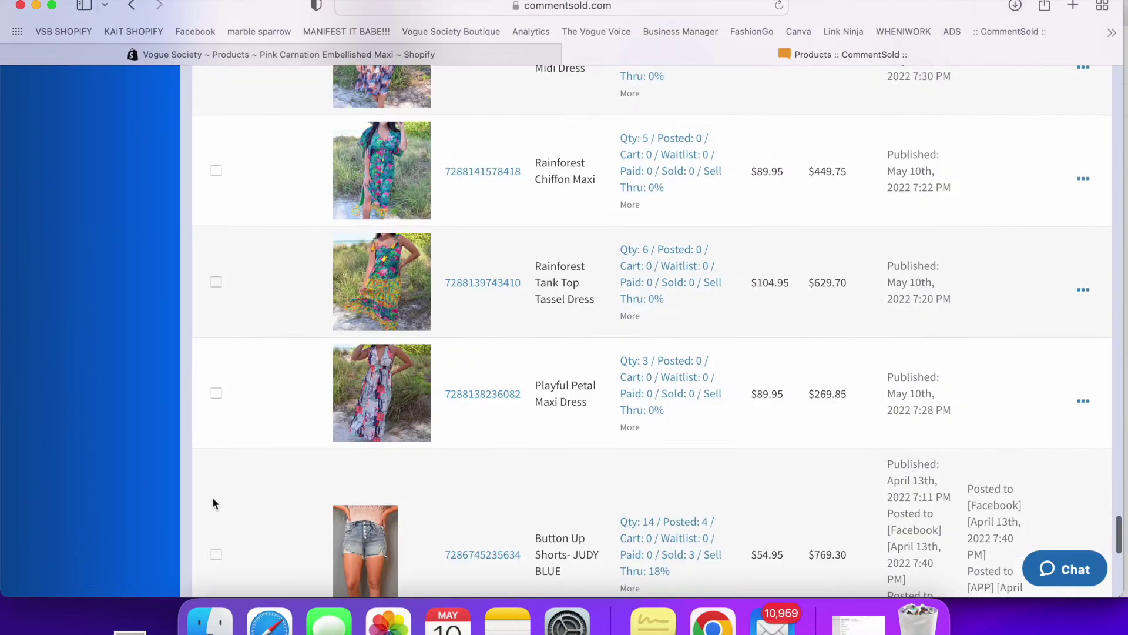
scroll(264, 278, "up", 15)
scroll(236, 317, "up", 6)
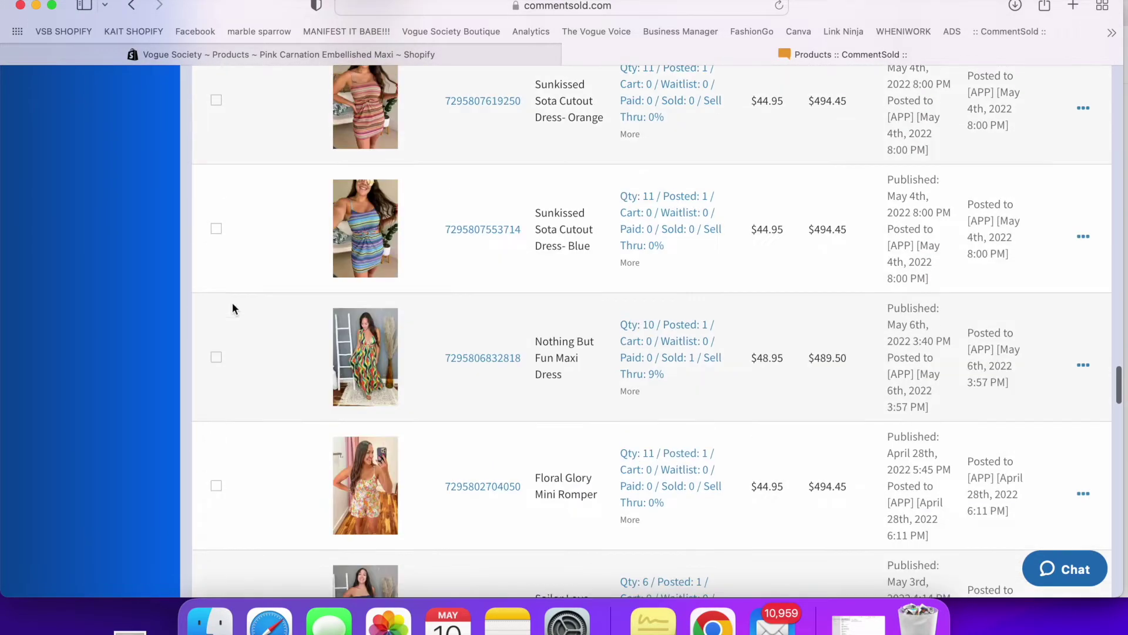
scroll(220, 391, "up", 20)
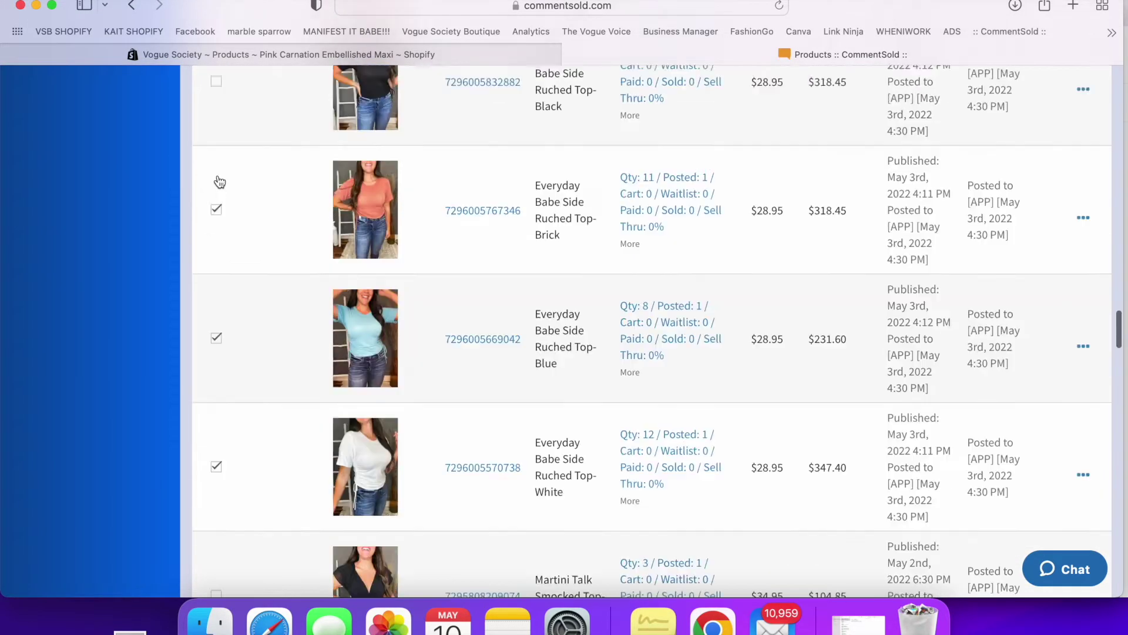
scroll(223, 156, "up", 15)
Remove the 10 selected products from the NEW ARRIVALS collection.
left_click(245, 404)
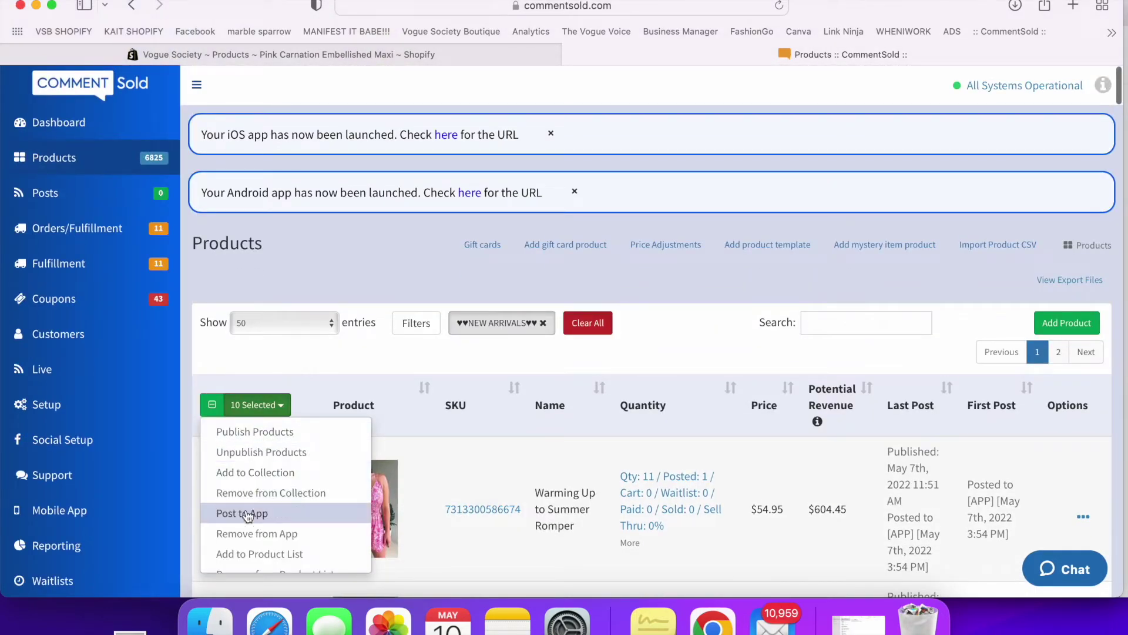
left_click(410, 330)
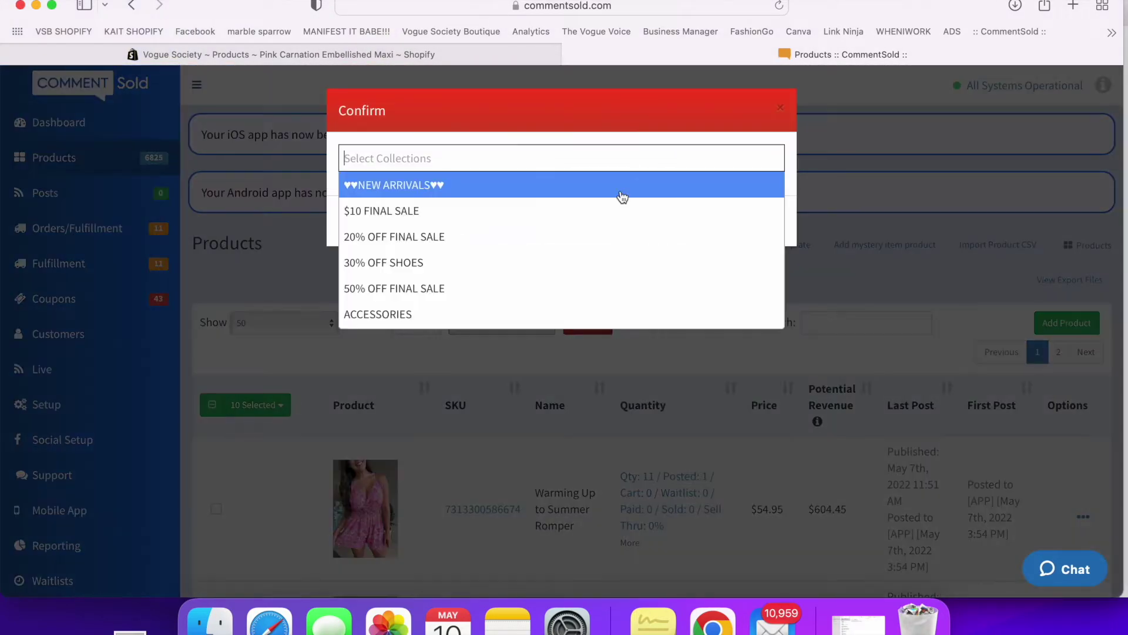
left_click(622, 191)
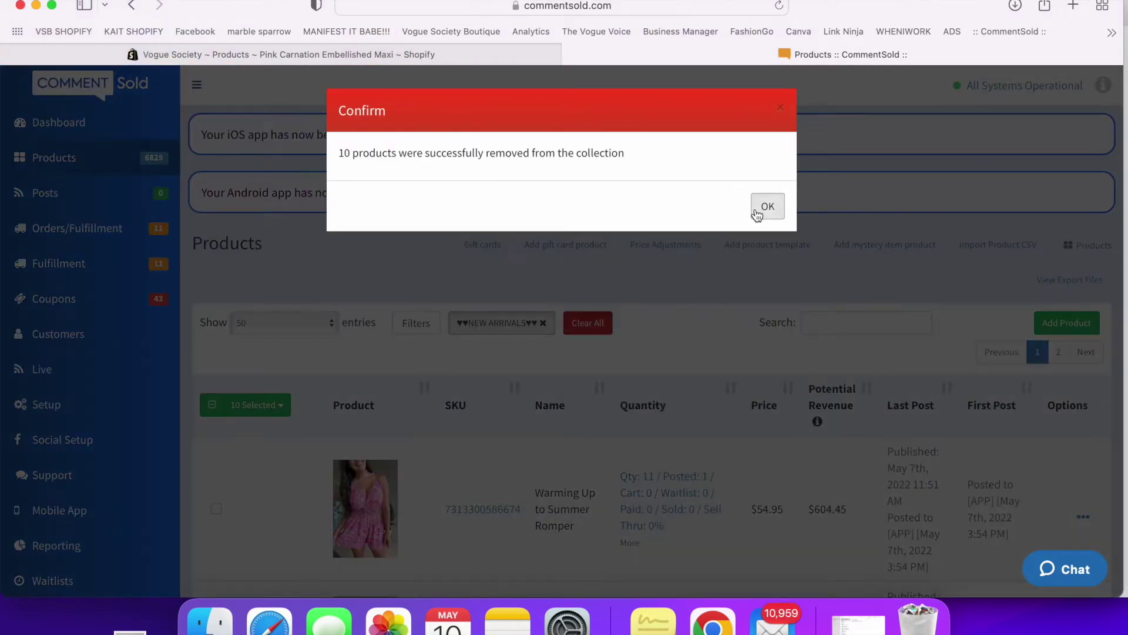
left_click(763, 207)
Select seven new products, including the Autumn Glory Midi Dress, and post them to the app.
scroll(325, 272, "down", 10)
scroll(325, 272, "up", 5)
scroll(235, 411, "down", 20)
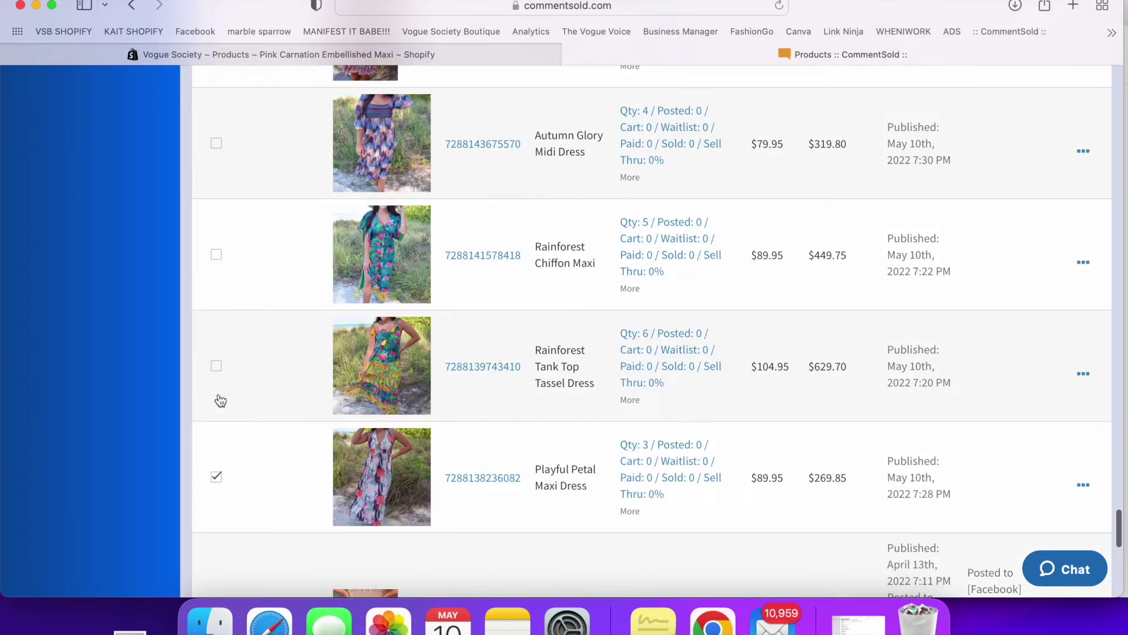
scroll(218, 264, "up", 3)
left_click(216, 219)
left_click(216, 330)
scroll(217, 265, "up", 15)
left_click(254, 405)
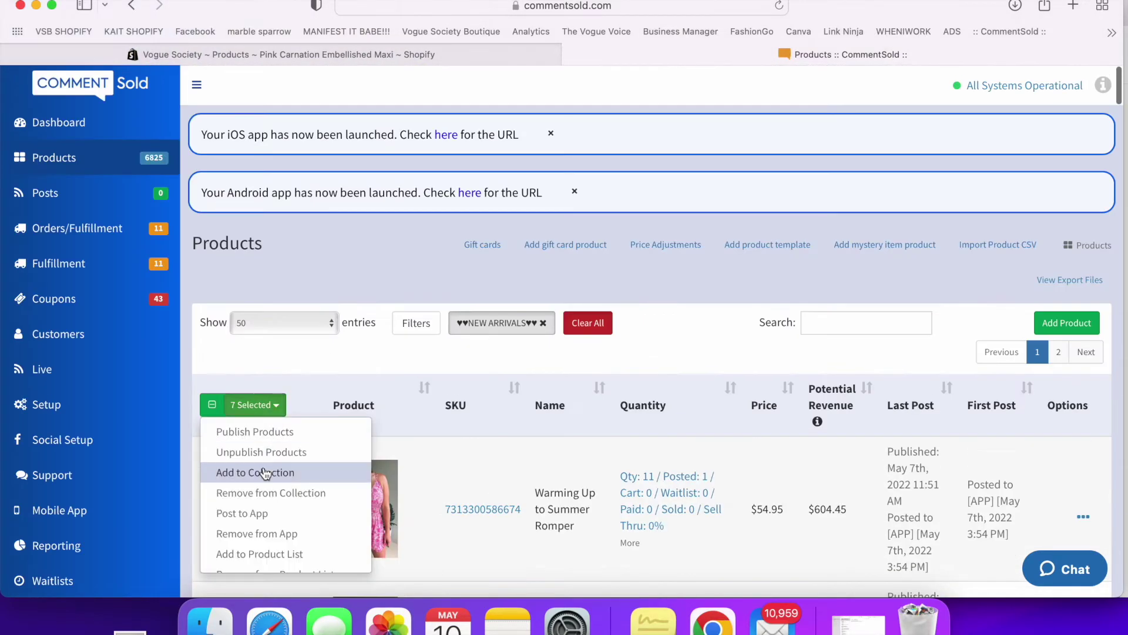
left_click(242, 513)
scroll(376, 496, "down", 15)
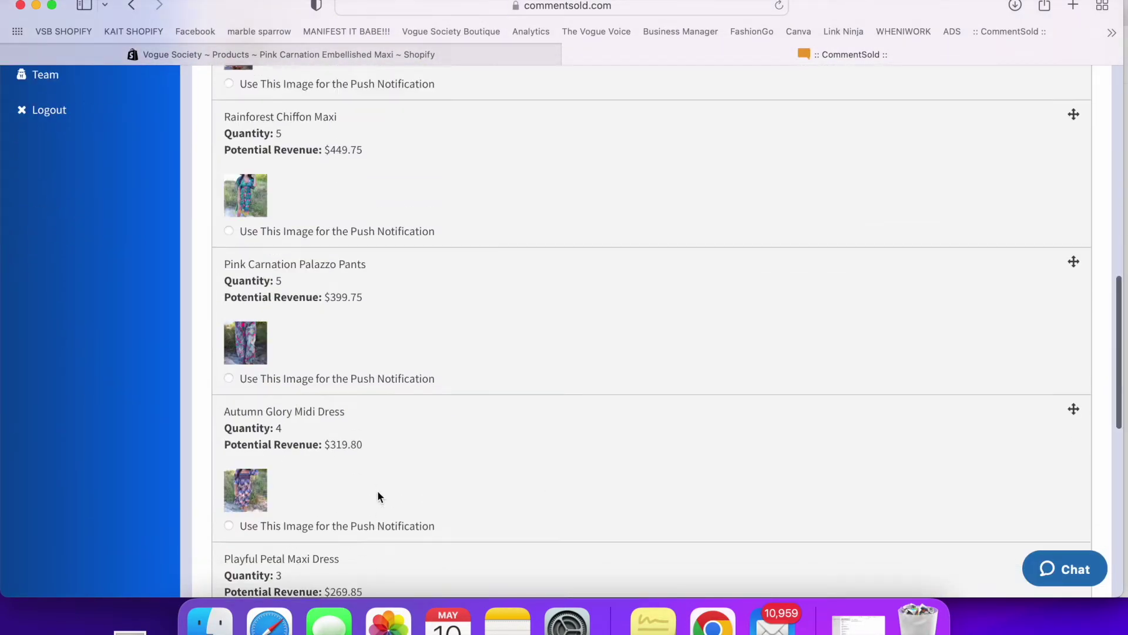
Use the product photo as the push image, clear the default title and enable push sending.
scroll(372, 458, "up", 4)
left_click(368, 396)
scroll(366, 397, "down", 10)
triple_click(365, 404)
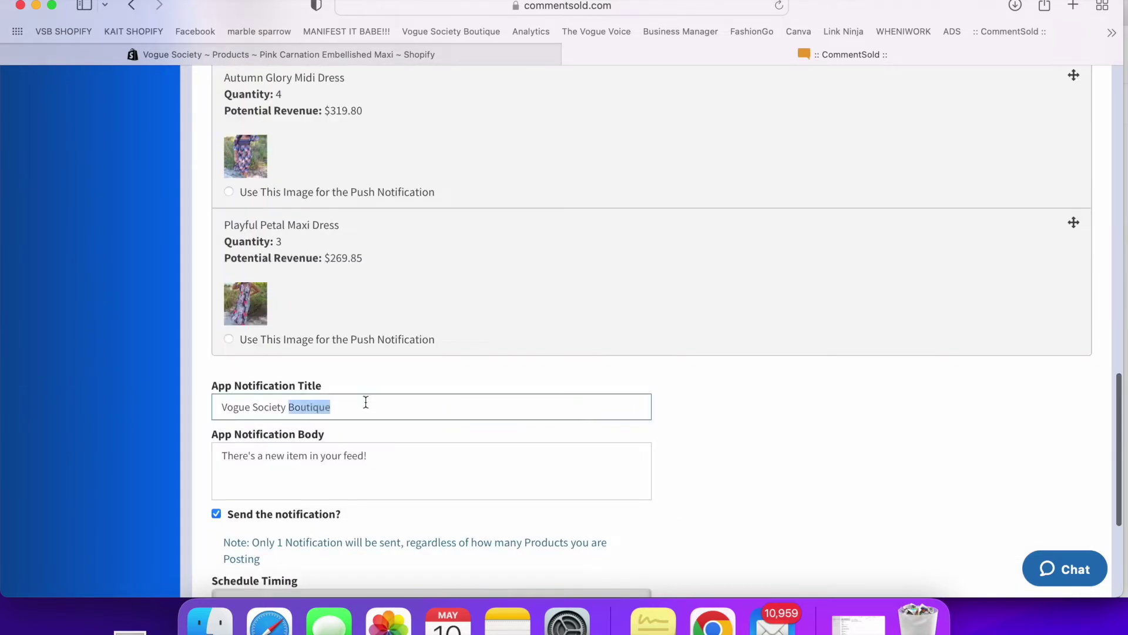
key("BackSpace")
left_click(332, 515)
Title the push '✨AMERICA & BEYOND LAUNCH PT 1✨' and write the 'blow your mind' launch body.
left_click(332, 408)
key("ctrl+super+space")
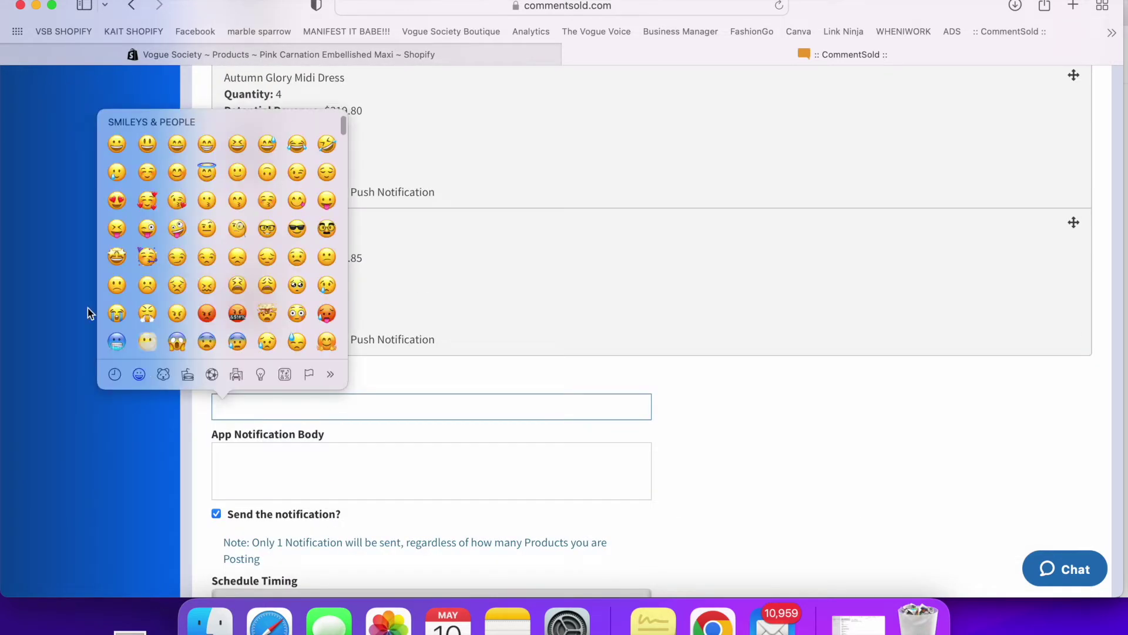
scroll(142, 375, "up", 3)
left_click(117, 144)
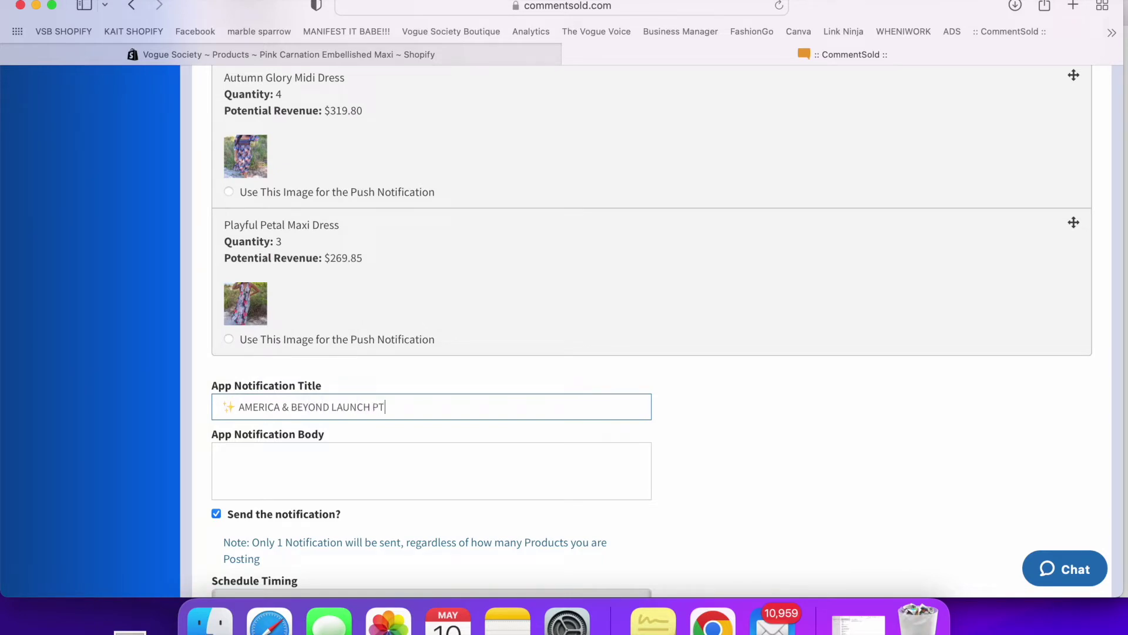
type("AMERICA & BEYOND LAUNCH PT 1")
key("ctrl+super+space")
left_click(290, 143)
left_click(214, 460)
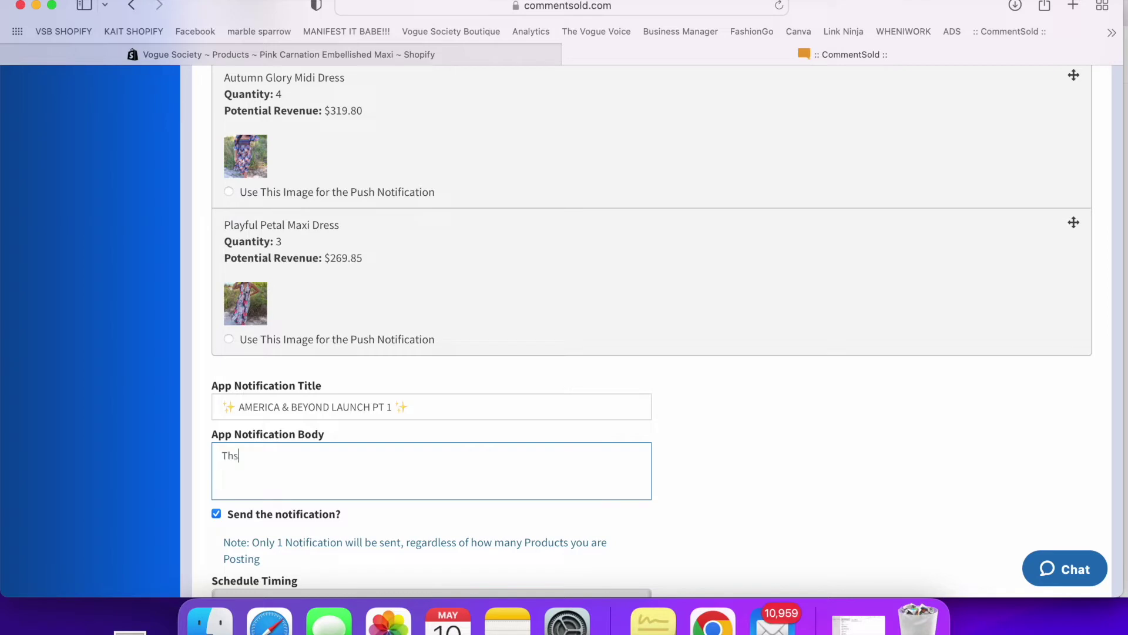
type("The collection is going to blow your mind! This br")
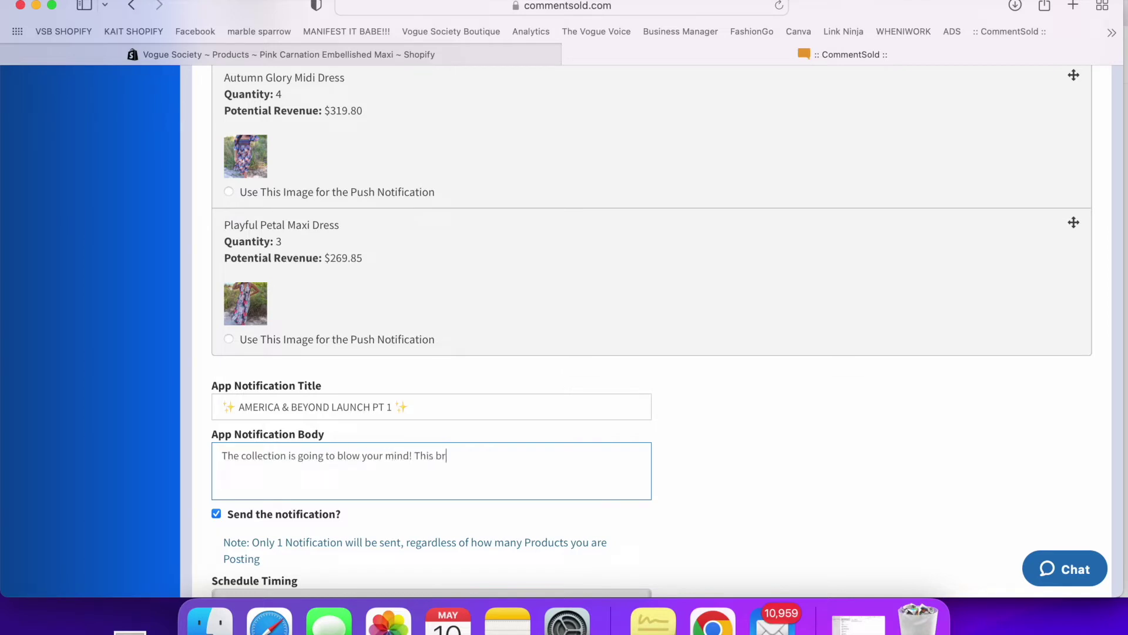
type("and is SO high quality you will want every piece!")
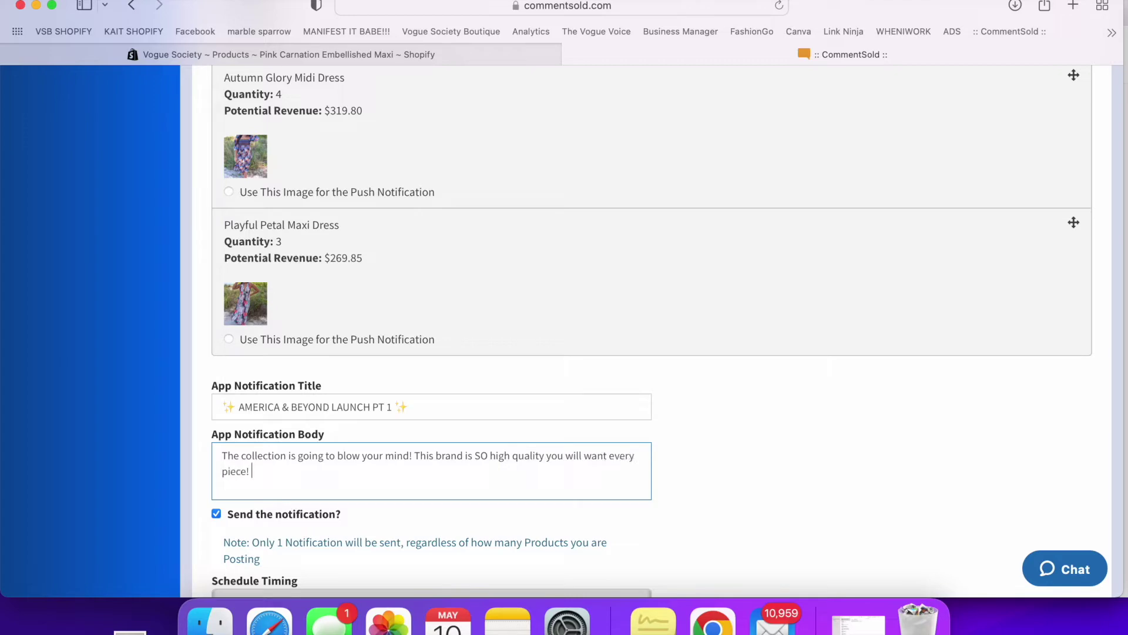
type(" 10000% worth it! Check out all the new!")
Schedule the push for later, May 10th at 8:00 PM.
scroll(426, 375, "down", 5)
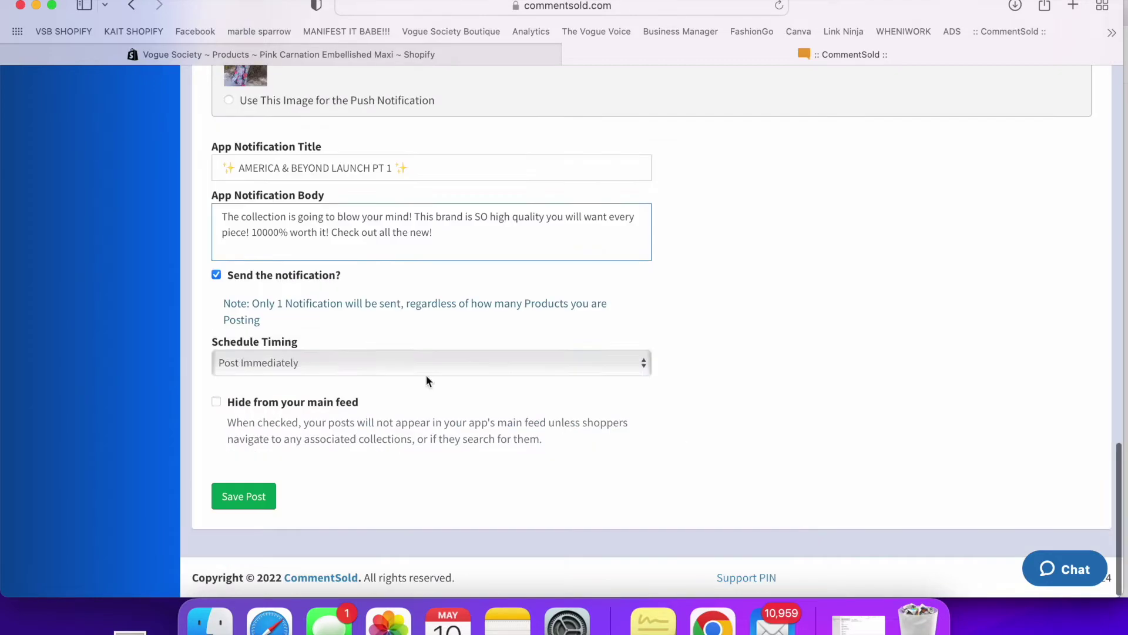
left_click(432, 363)
left_click(435, 381)
left_click(276, 483)
left_click(576, 483)
left_click(538, 498)
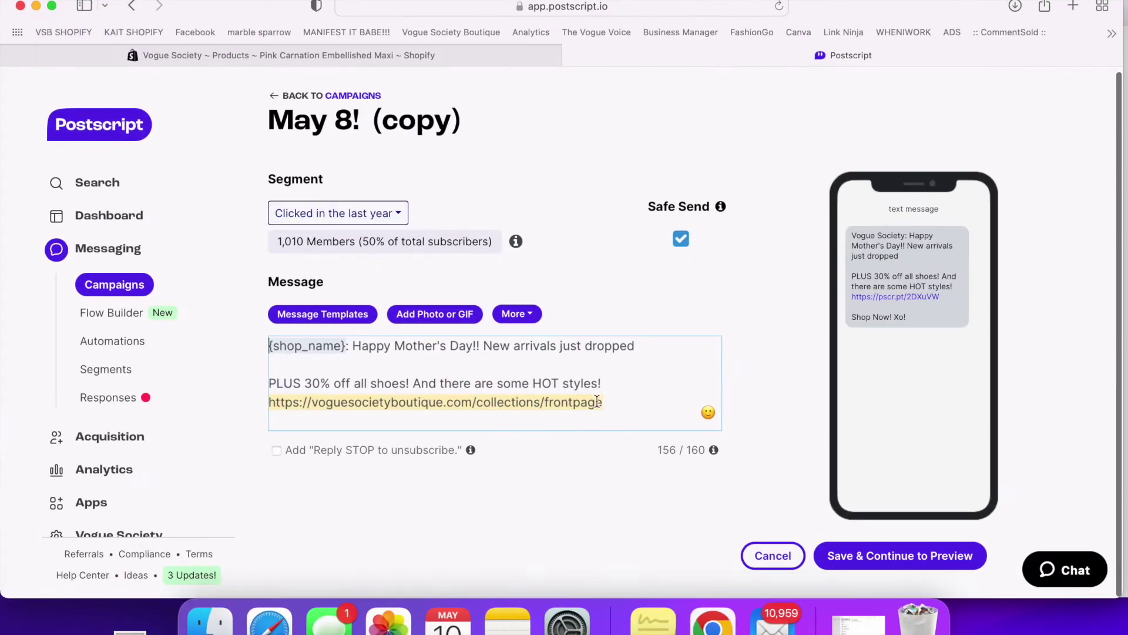
Replace the old message with 'America & Beyond Pt 1 launches You will be MIND blown…quality of these pieces are'.
left_click_drag(611, 385, 352, 345)
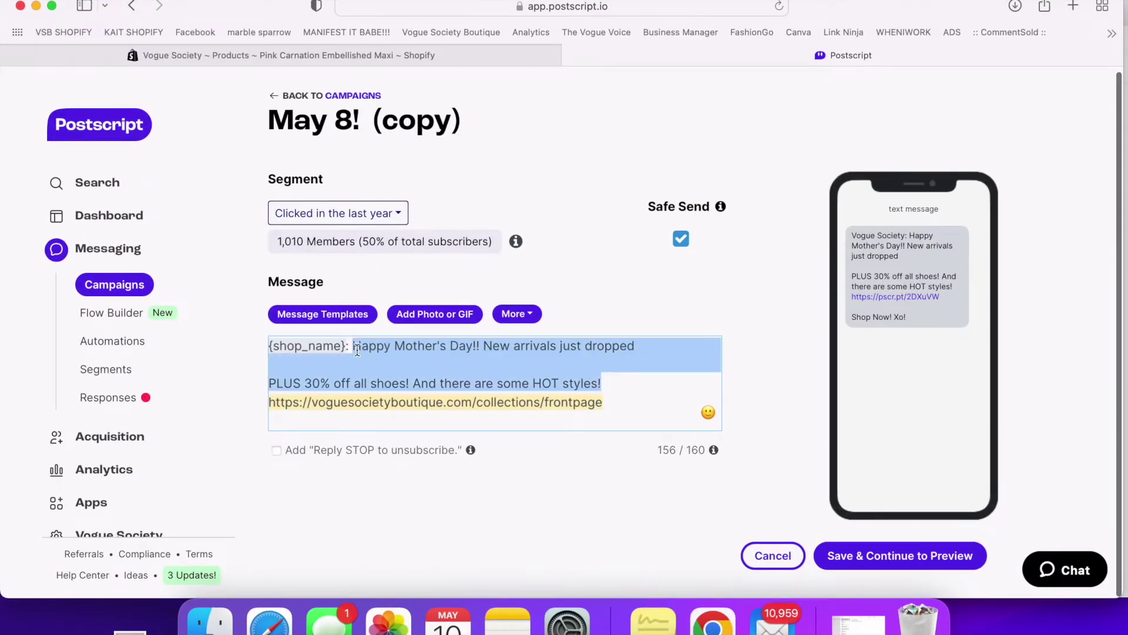
key("BackSpace")
left_click_drag(356, 402, 392, 380)
key("BackSpace")
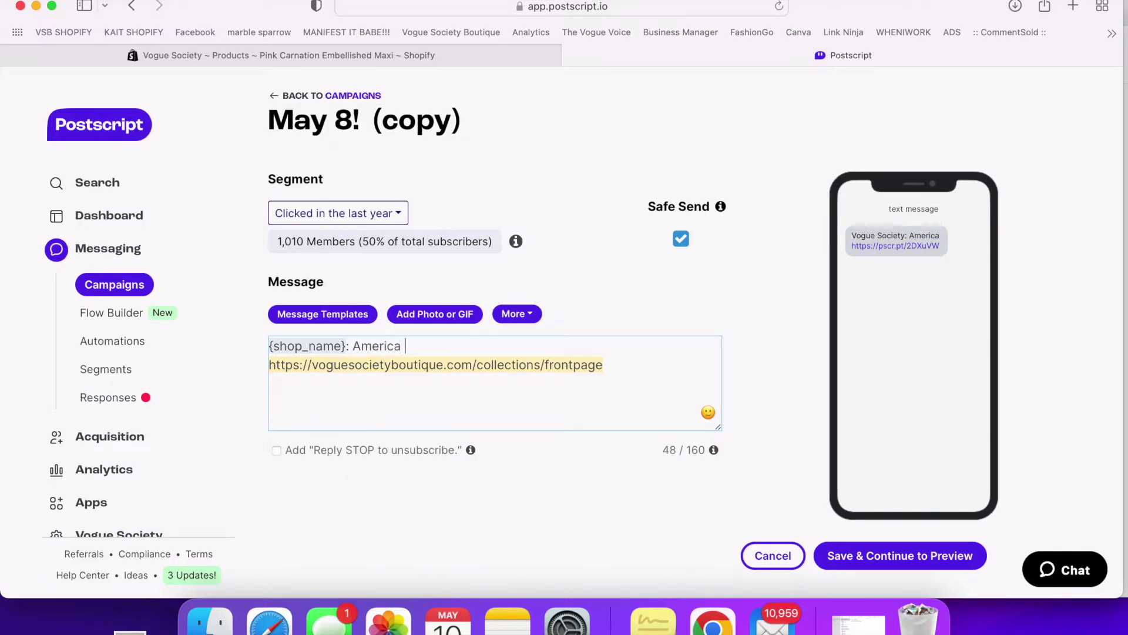
type("America & Beyond ")
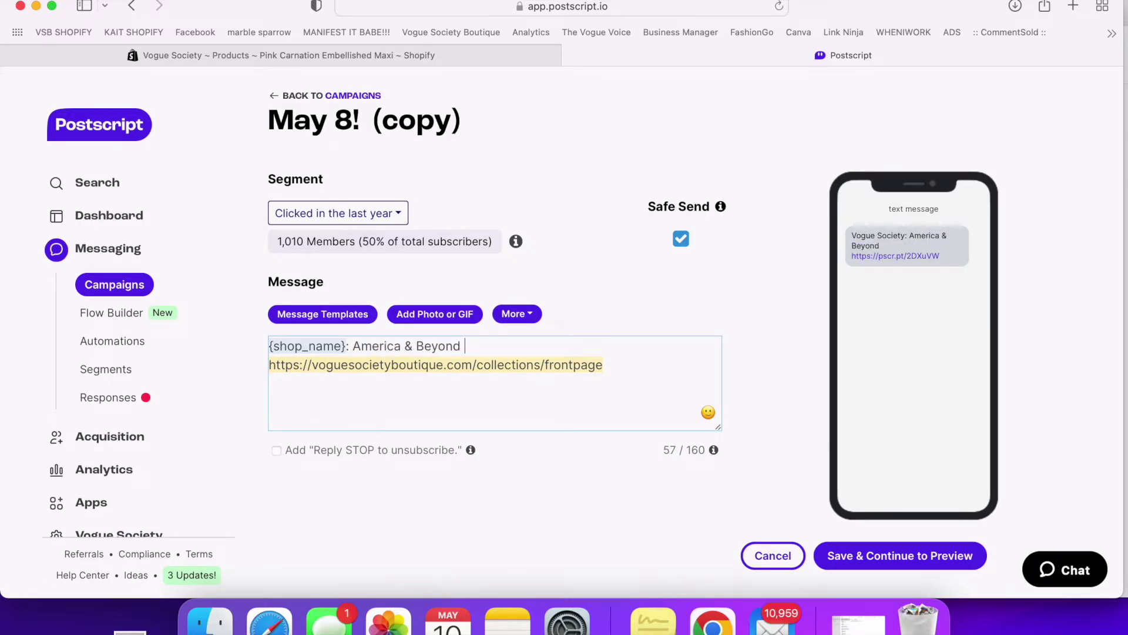
type("Pt 1 launches ")
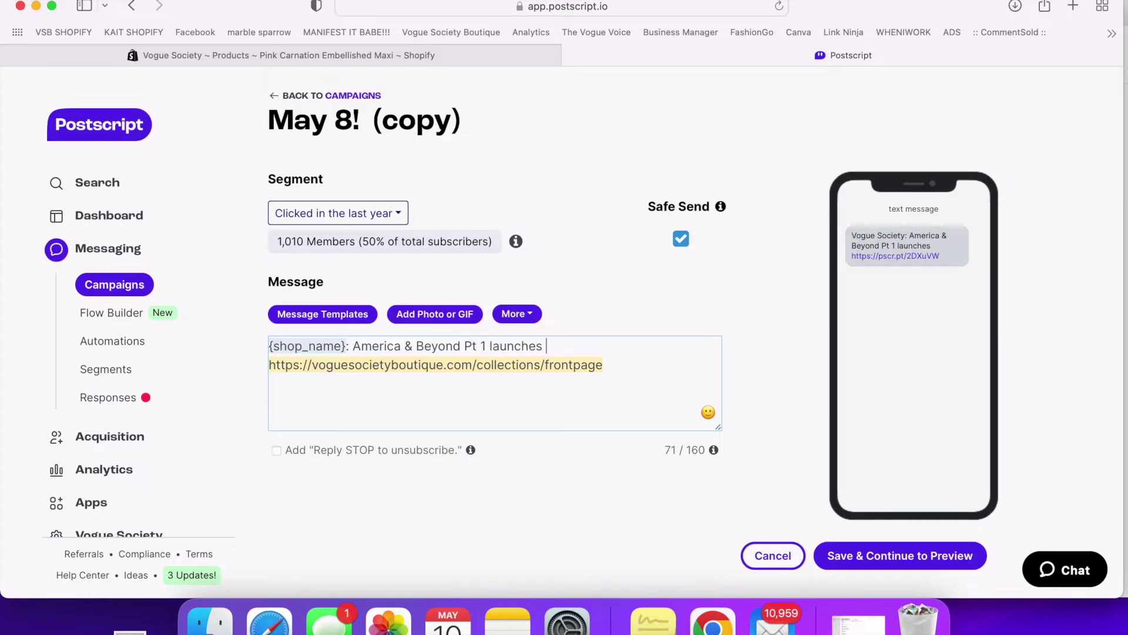
type("You will be MIND blown with how amazing thes")
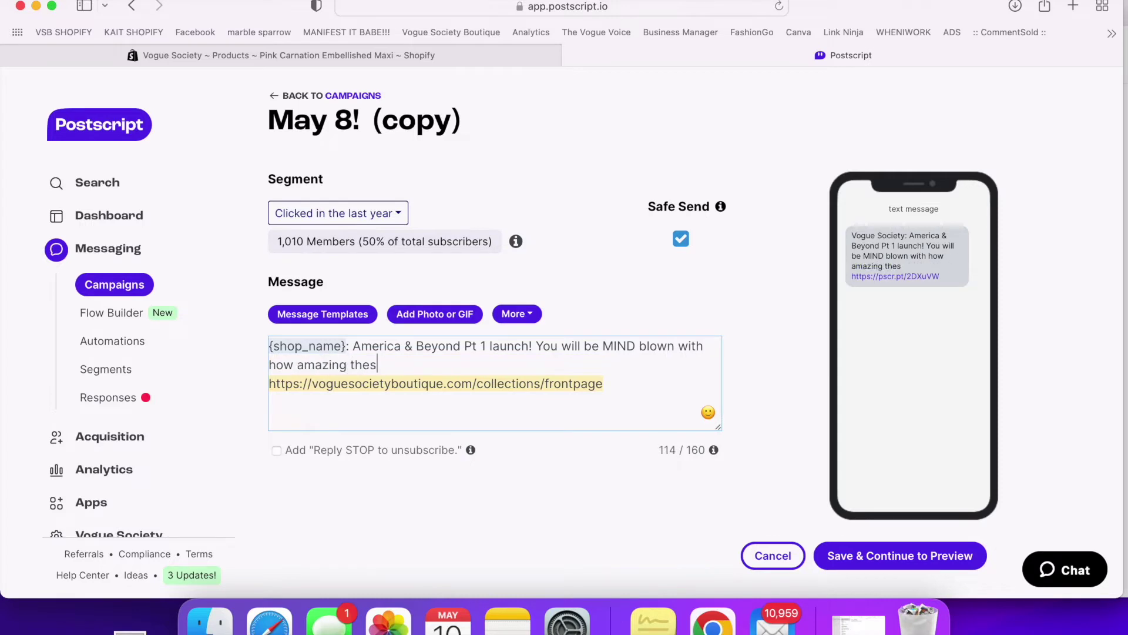
key("BackSpace")
type("quality of these pieces are!")
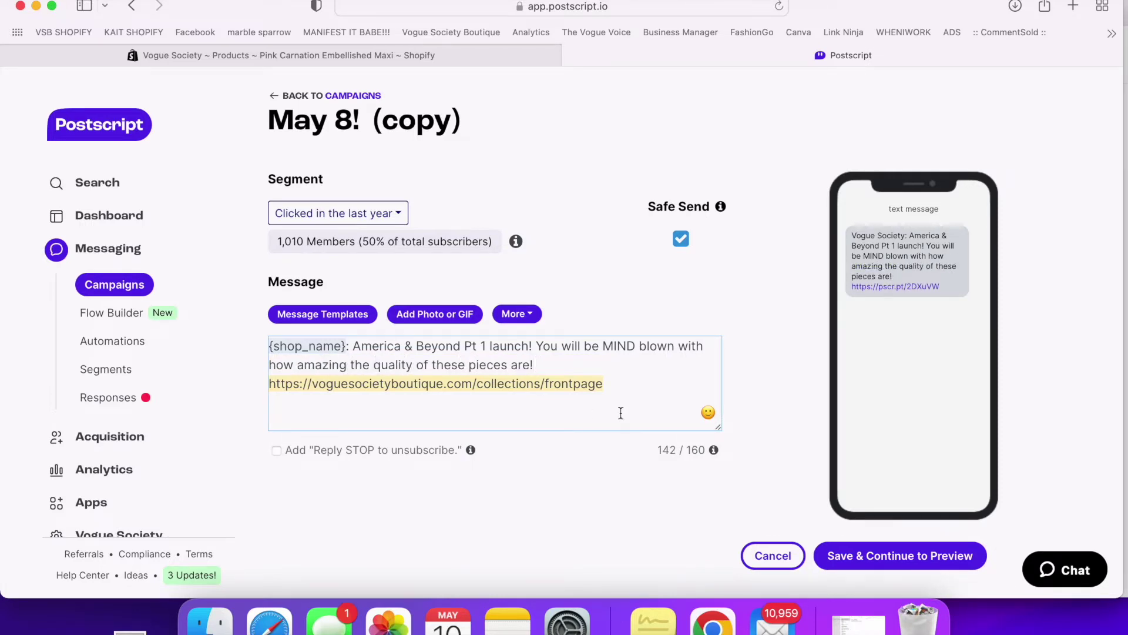
Add a closing line 'Pt 2 launch s tmrro' and a blank line before the link.
key("Return")
type("SO UNIQU")
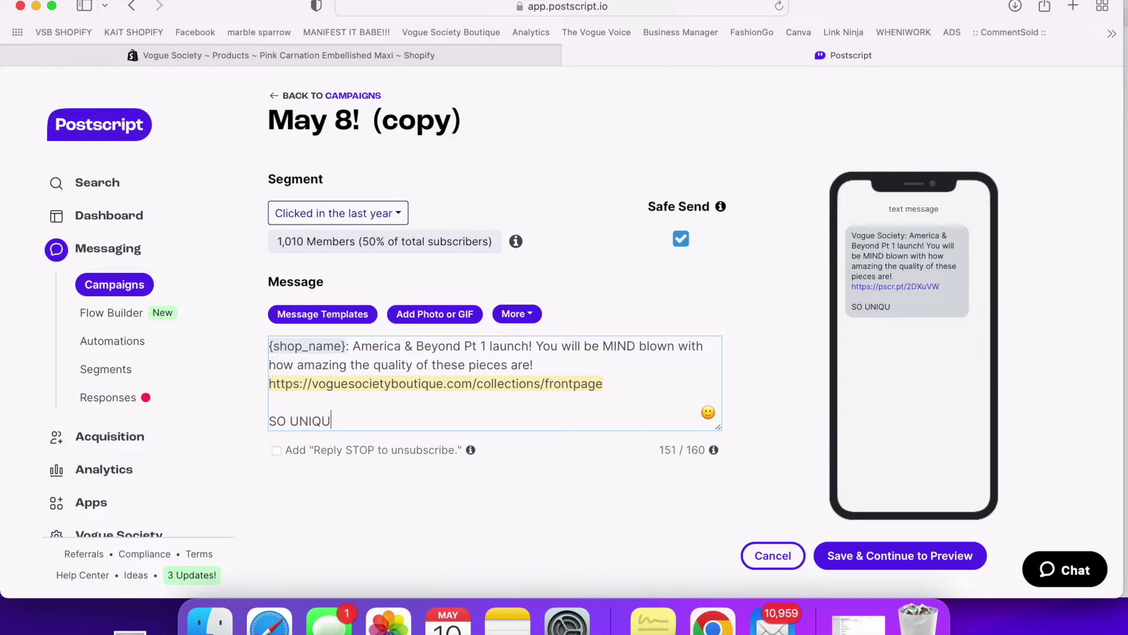
type("E! Shop now :)")
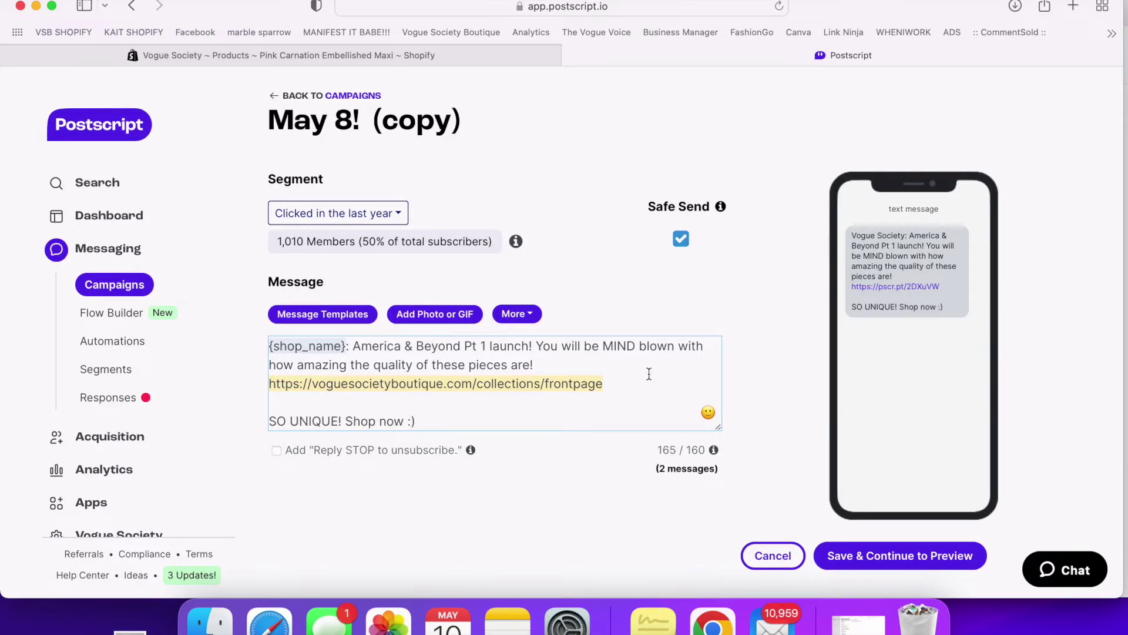
triple_click(435, 417)
type("Pt 2 launch ")
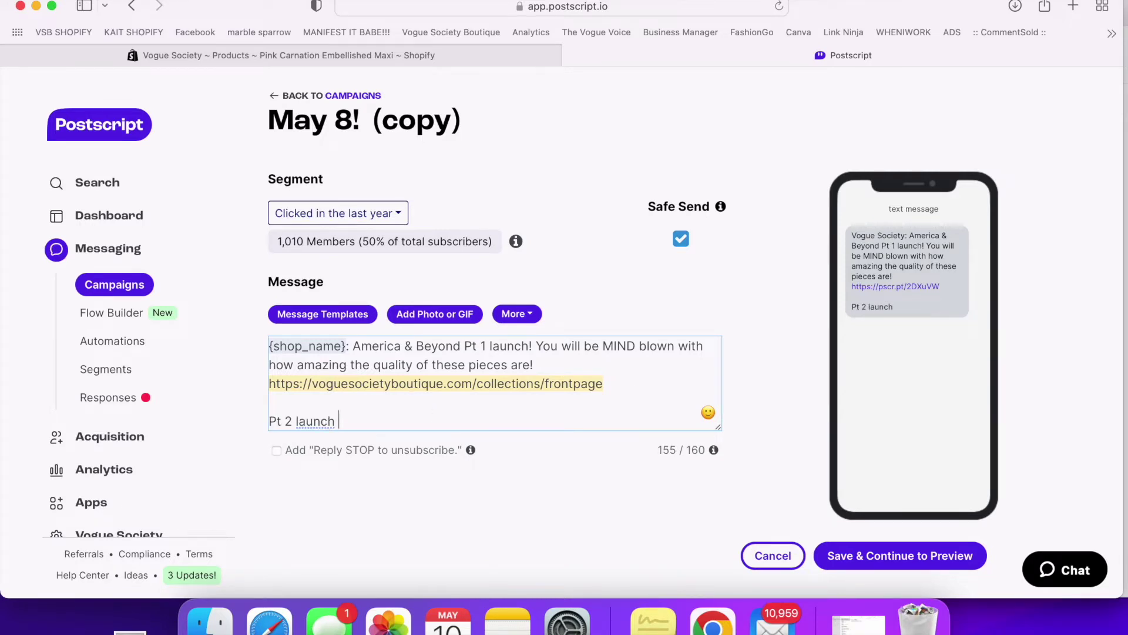
type("s tmrro")
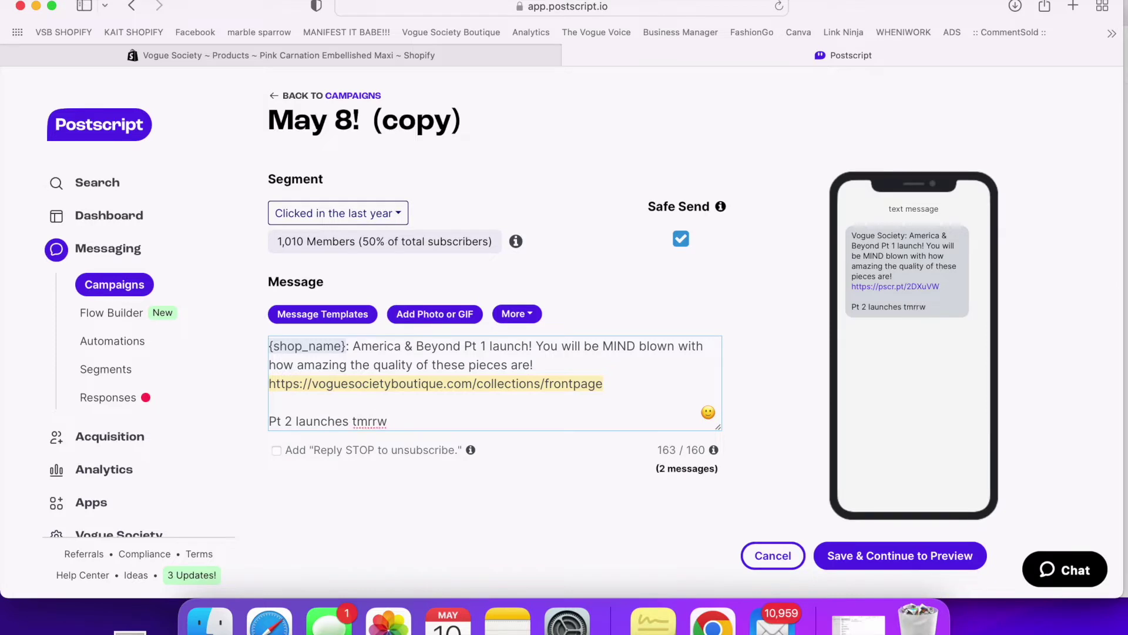
left_click(534, 366)
key("Return")
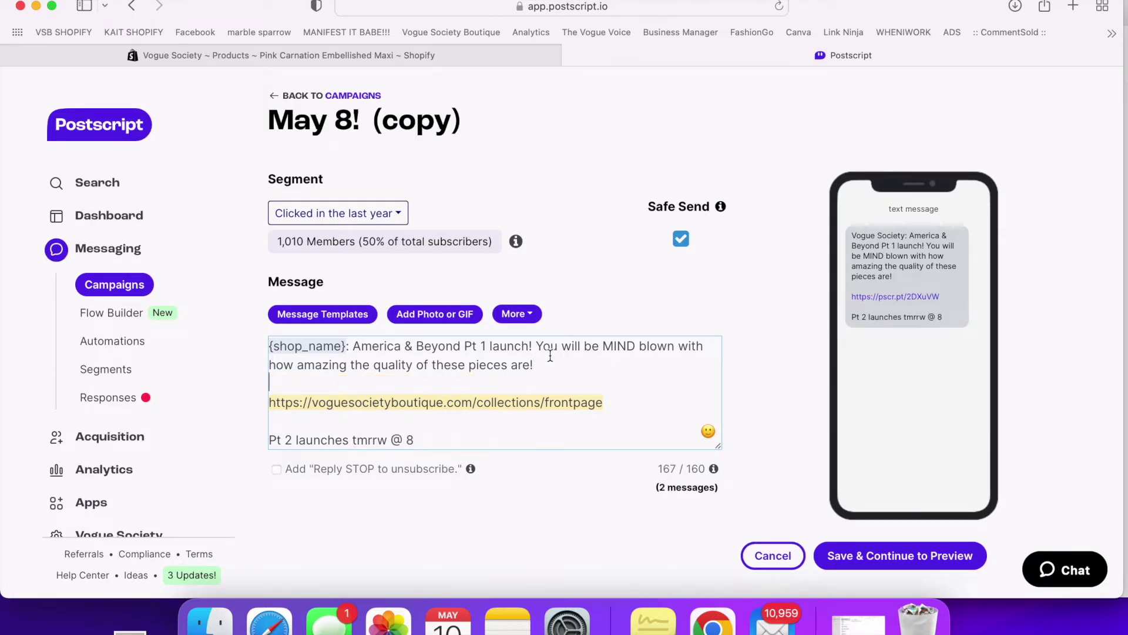
Contract 'You will' to You'll and remove the spaces around & for America&Beyond.
left_click(574, 345)
key("BackSpace")
key("BackSpace")
key("BackSpace")
type("'")
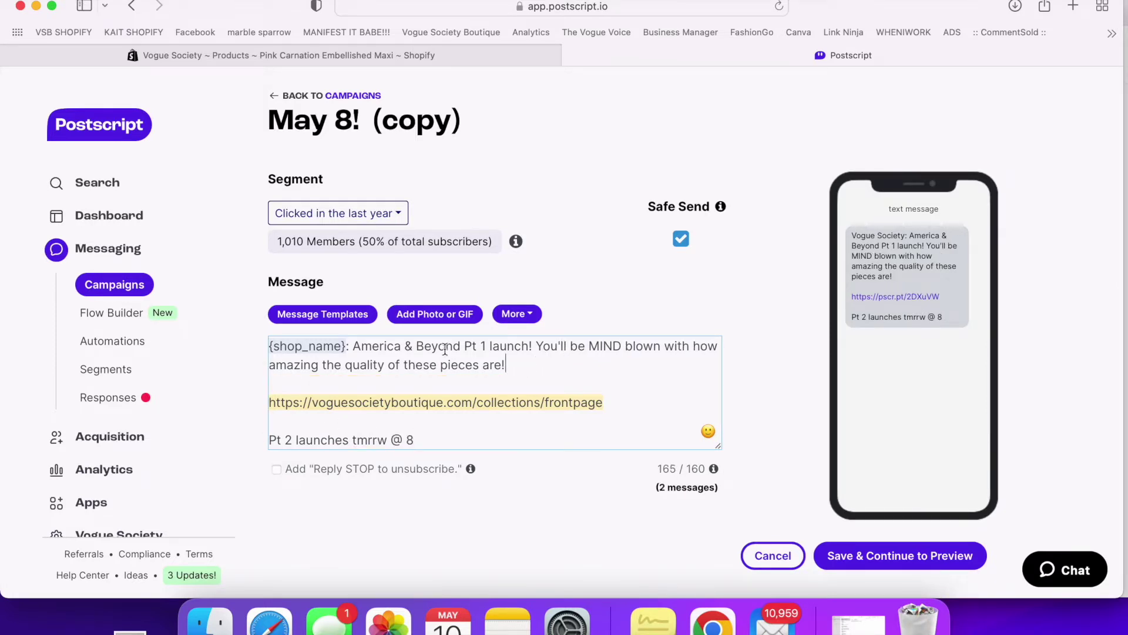
left_click(416, 347)
key("BackSpace")
left_click(405, 347)
key("BackSpace")
double_click(510, 345)
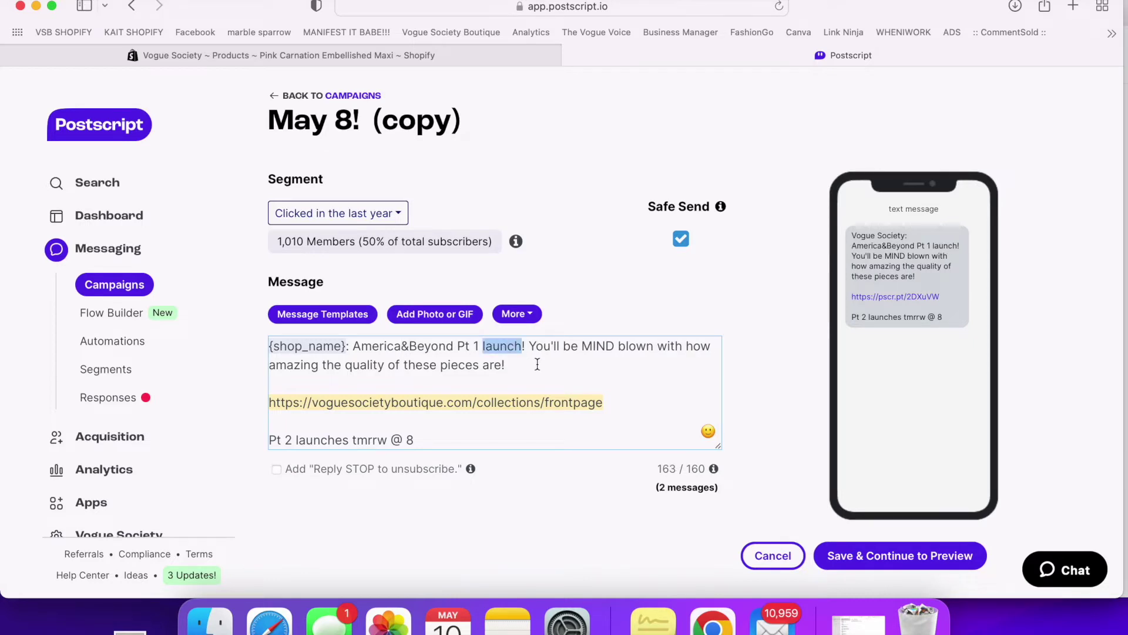
left_click(518, 371)
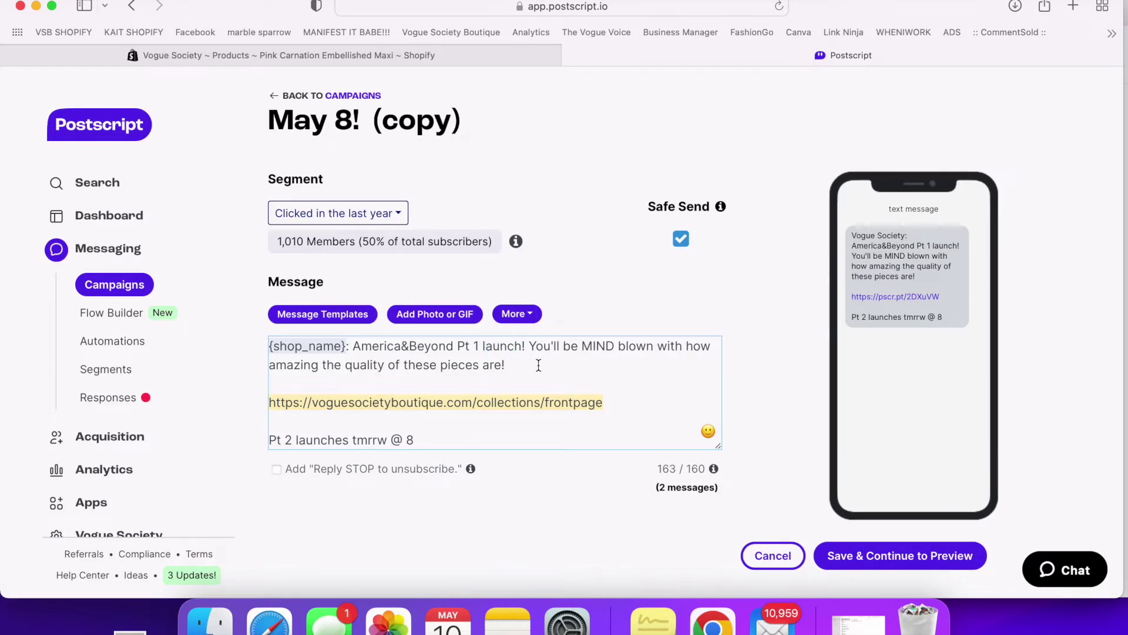
Replace 'how' with 'the', delete 'are', then save and continue to preview.
double_click(700, 346)
type("the")
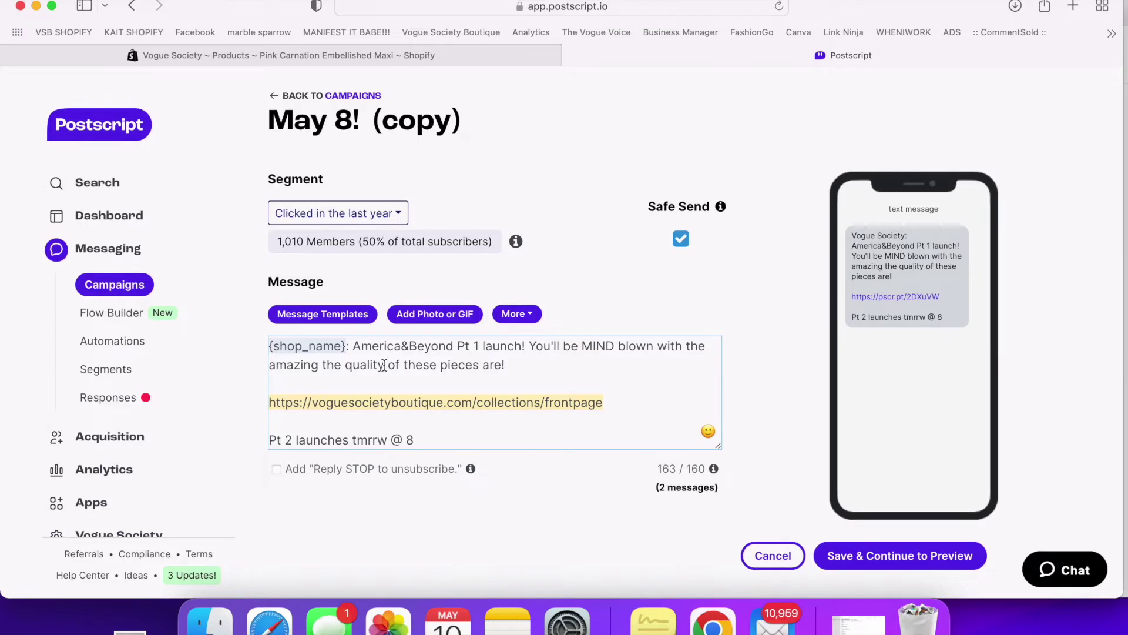
left_click(499, 365)
key("BackSpace")
key("BackSpace")
key("BackSpace")
key("BackSpace")
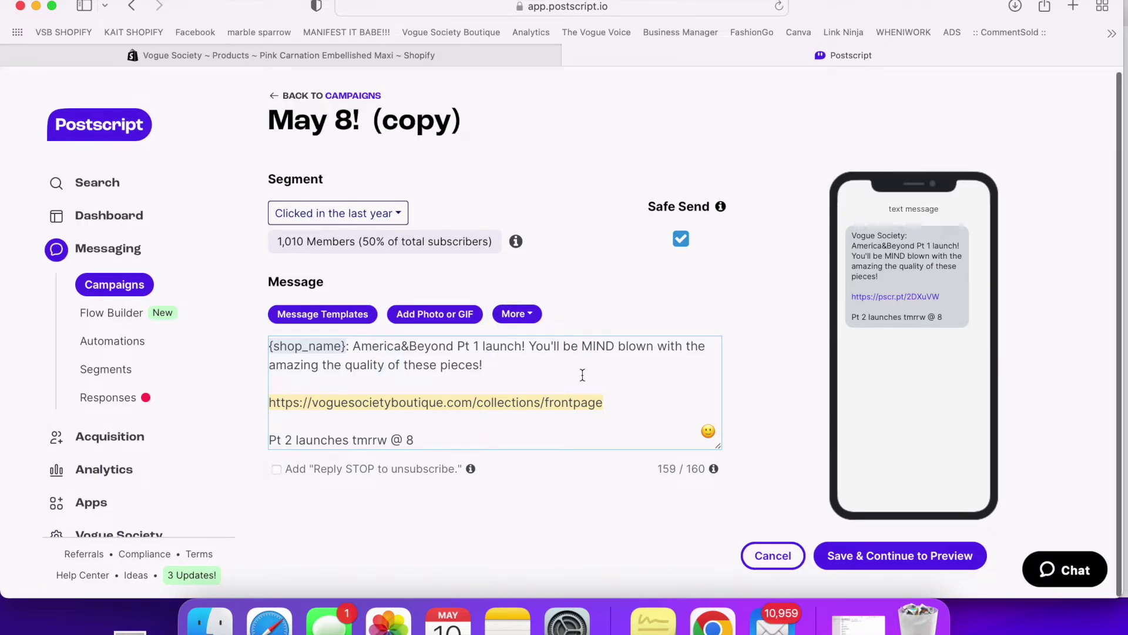
left_click(921, 557)
Rename the campaign from 'May 8! (copy)' to 'May 10' and save it to preview.
left_click(352, 381)
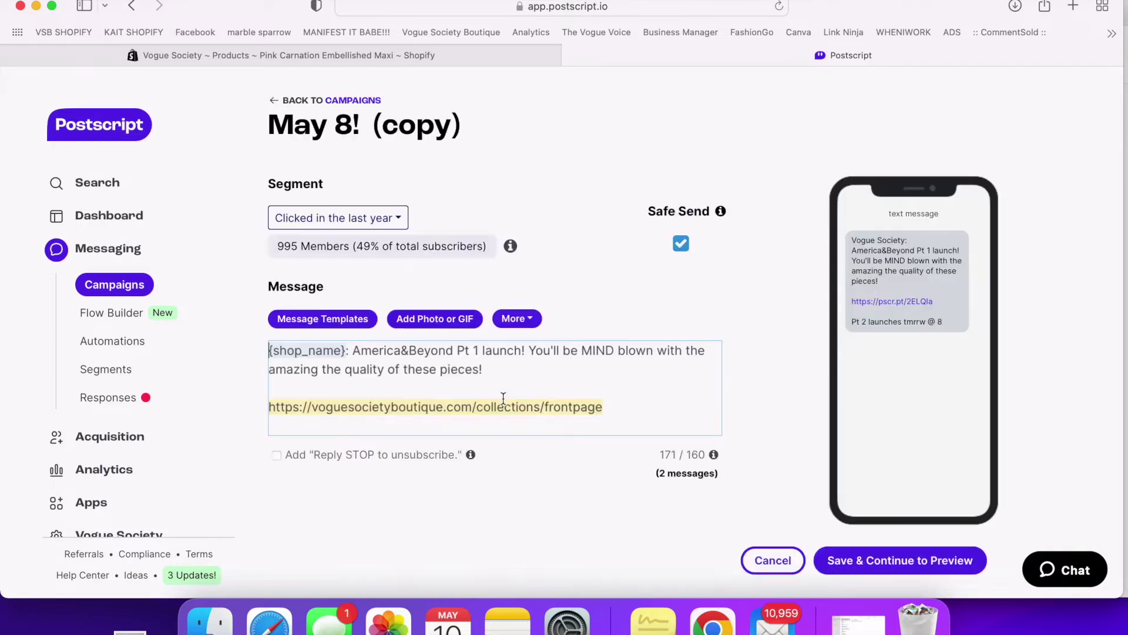
left_click(942, 565)
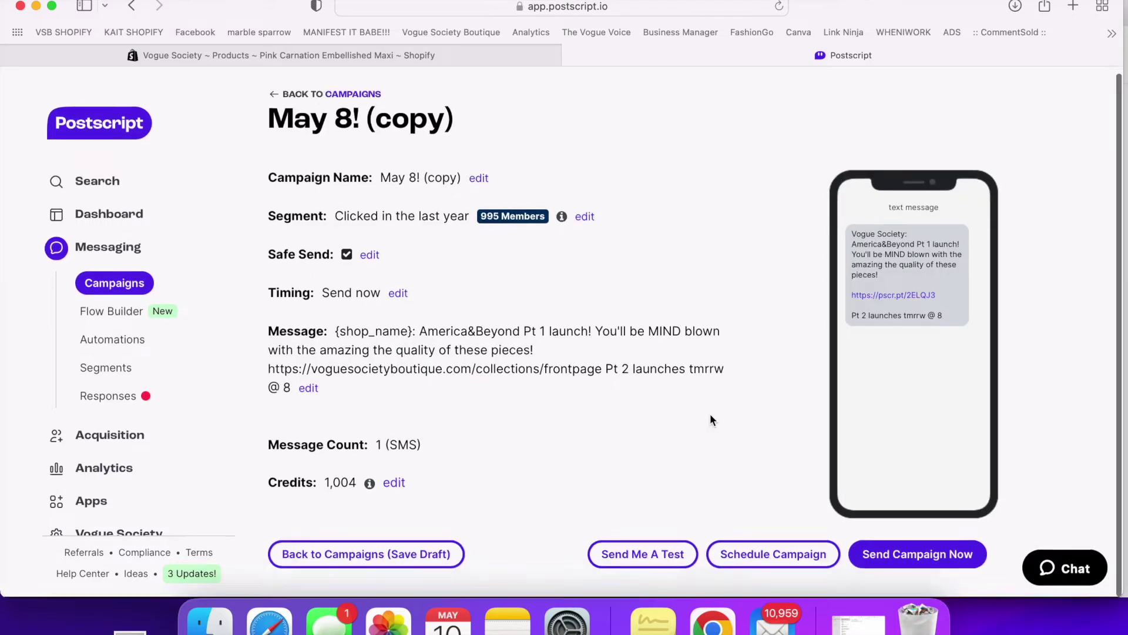
left_click(480, 181)
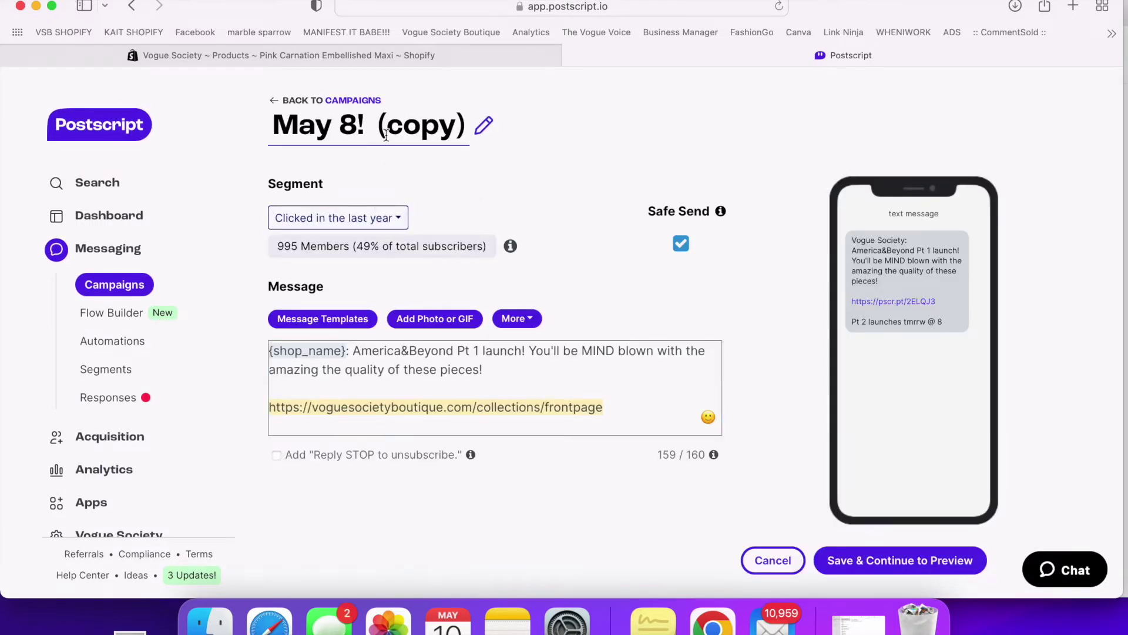
type("10")
left_click(876, 556)
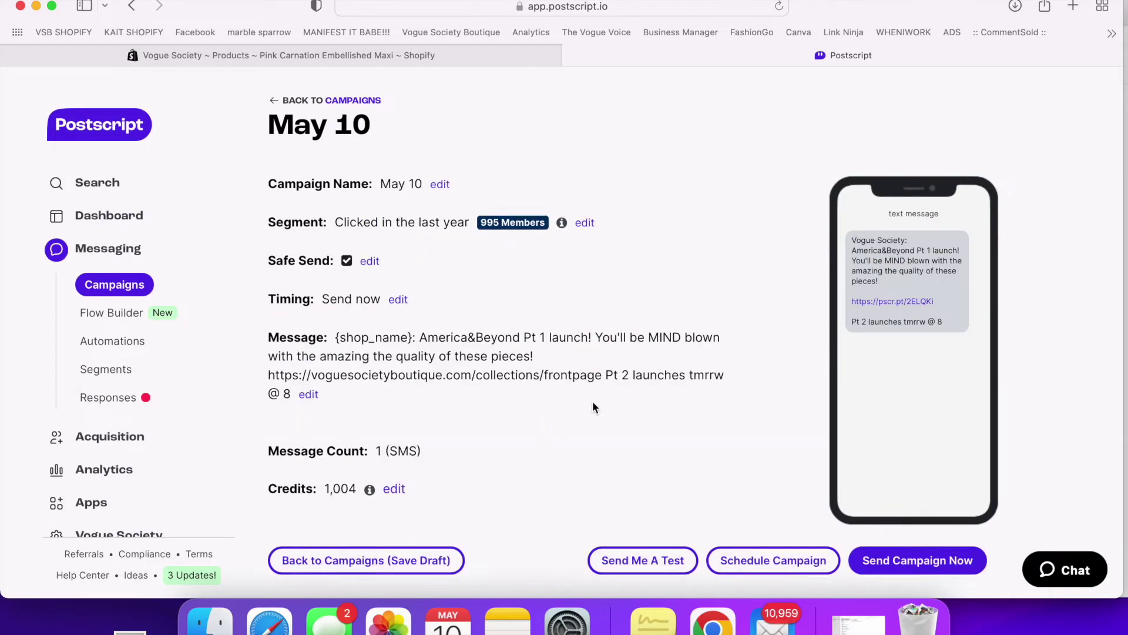
Open Schedule Campaign and its send-date calendar, then switch over to Canva.
left_click(793, 563)
left_click(446, 165)
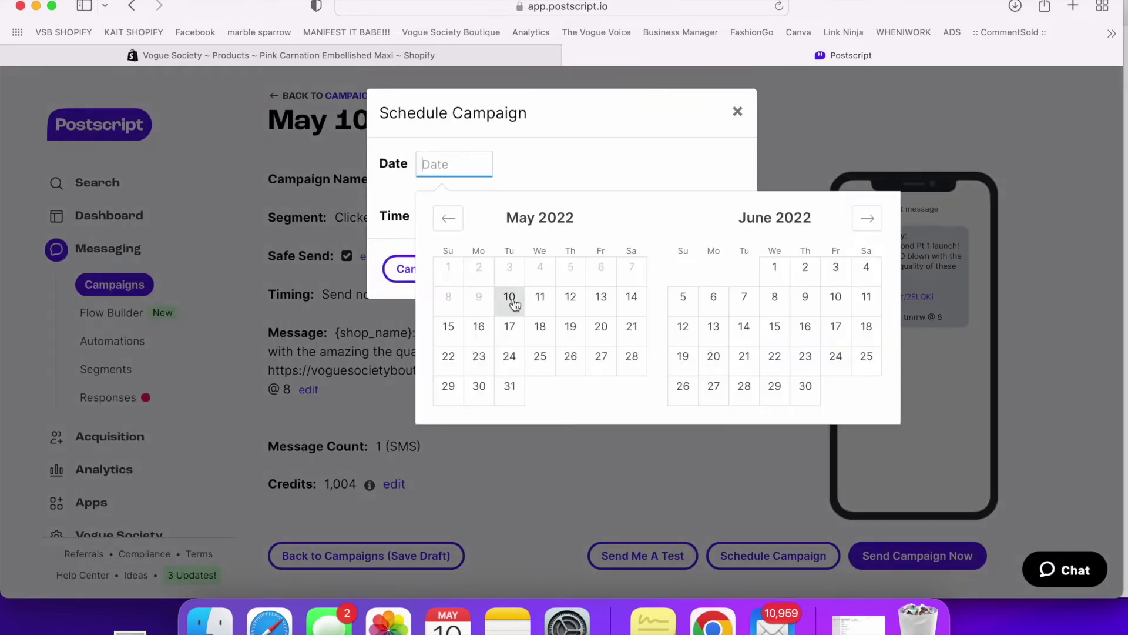
key("ctrl+Right")
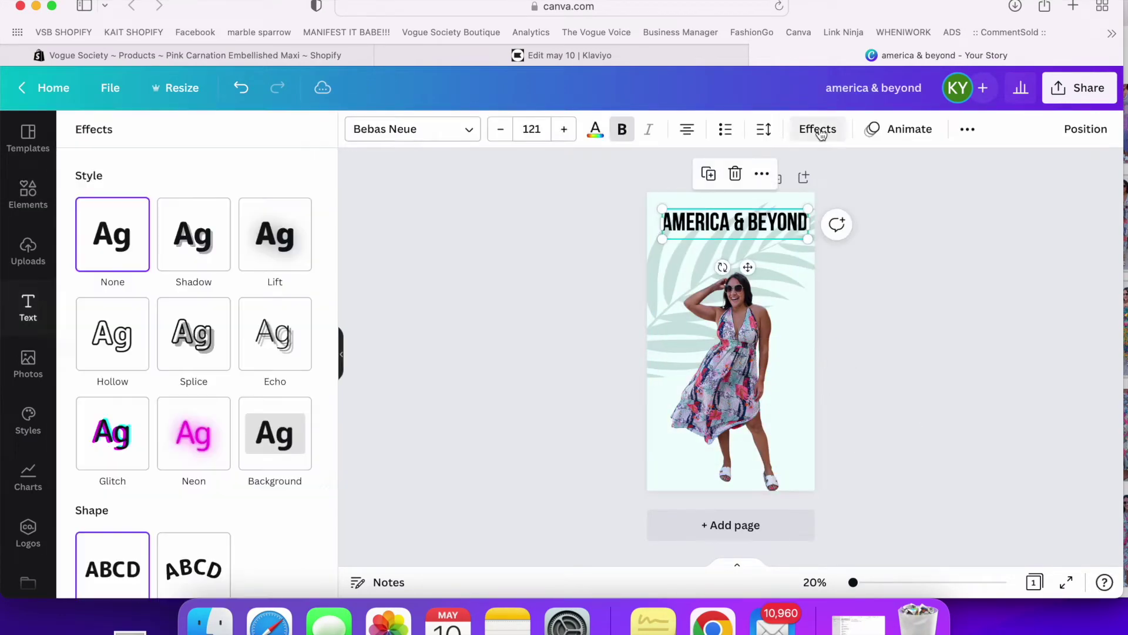
Give the heading a teal Splice text effect.
left_click(196, 517)
scroll(177, 353, "down", 3)
left_click(300, 539)
left_click(168, 312)
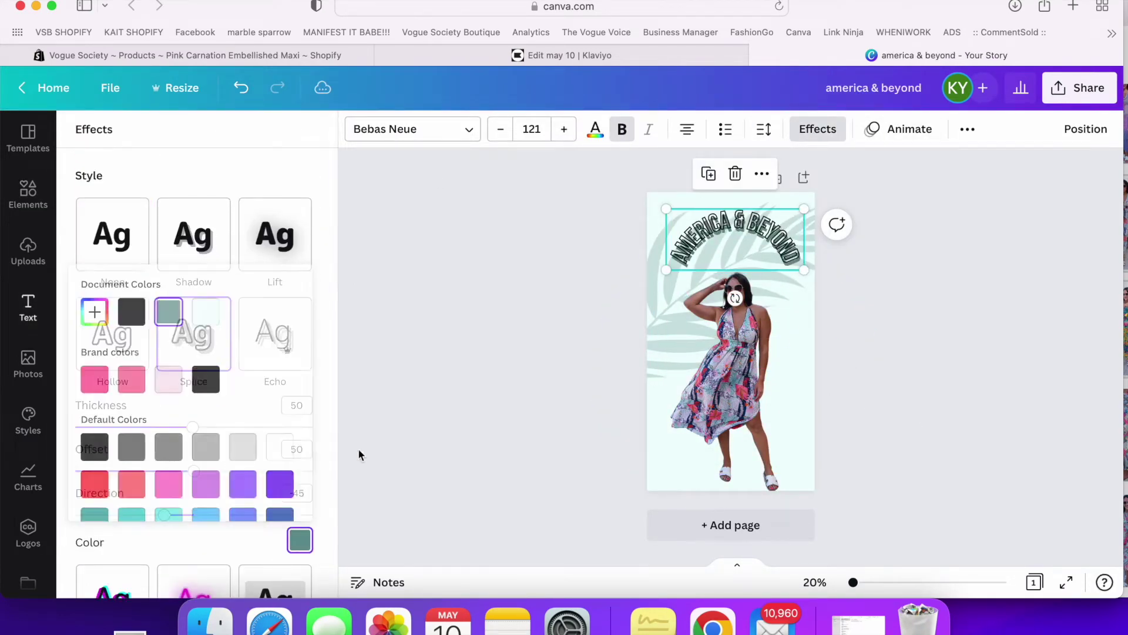
left_click(947, 314)
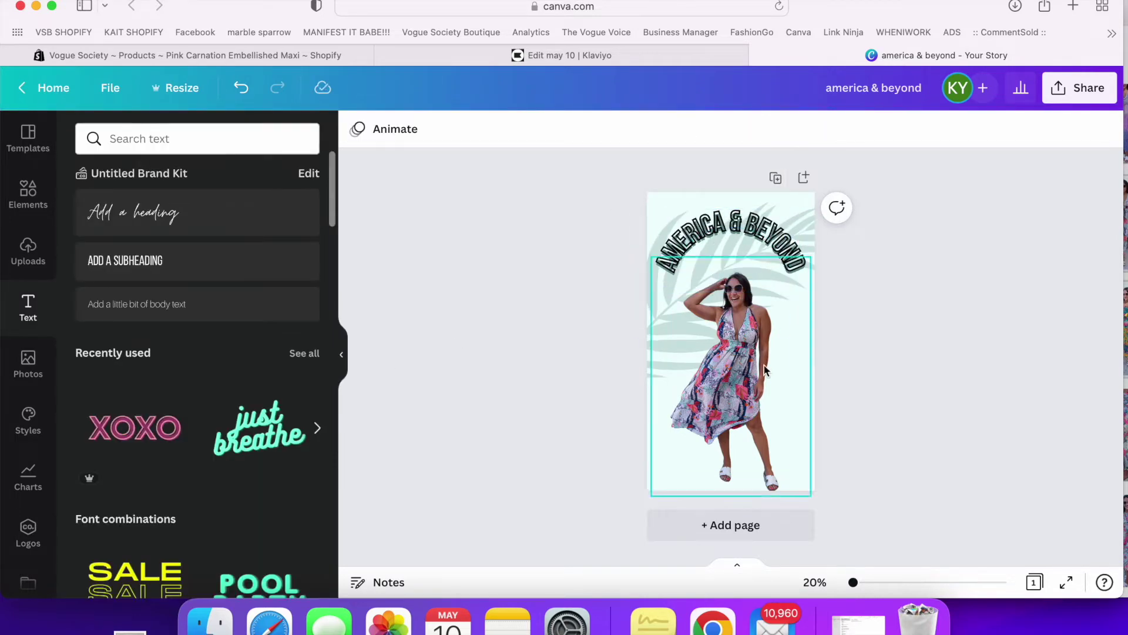
Set the caption to font size 64 and move it near the page bottom.
left_click(532, 129)
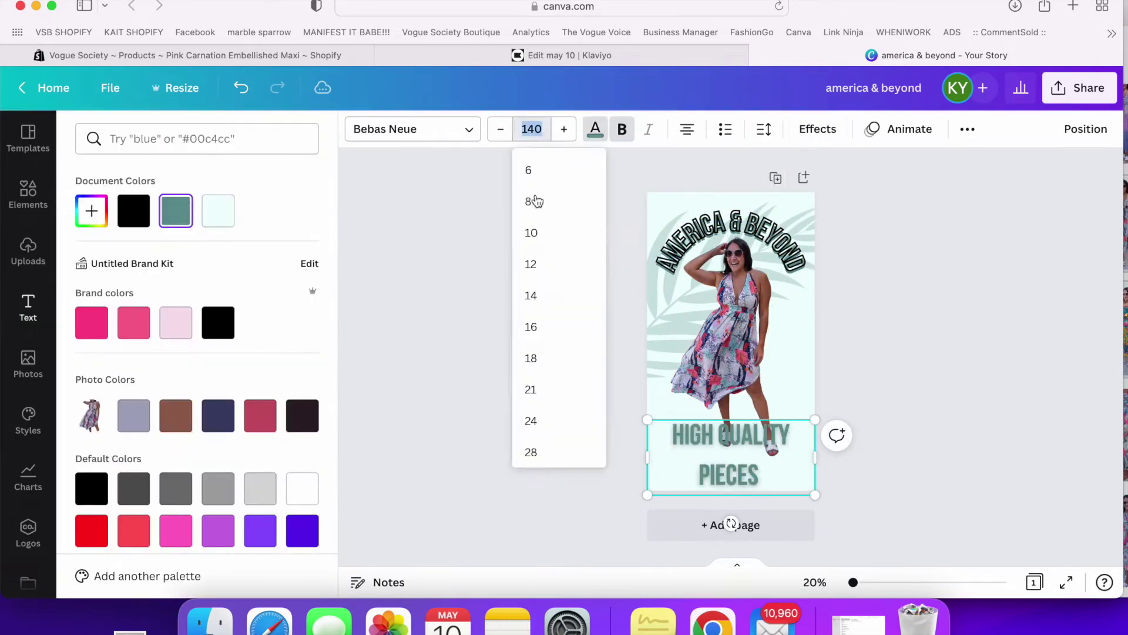
type("64")
key("Return")
left_click_drag(759, 424, 758, 464)
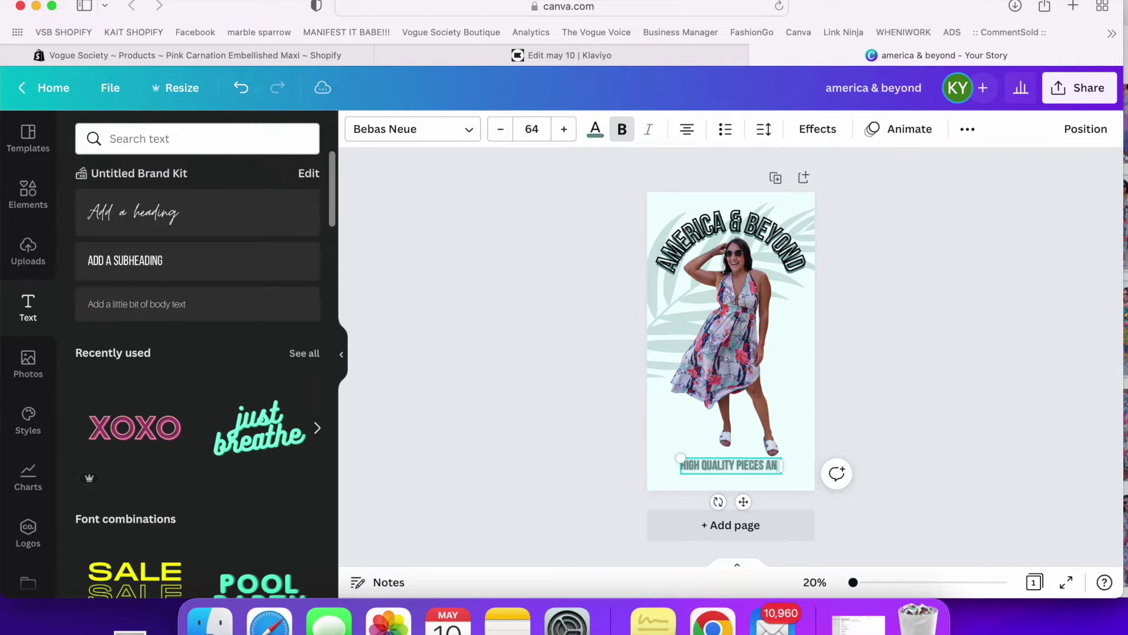
left_click(764, 129)
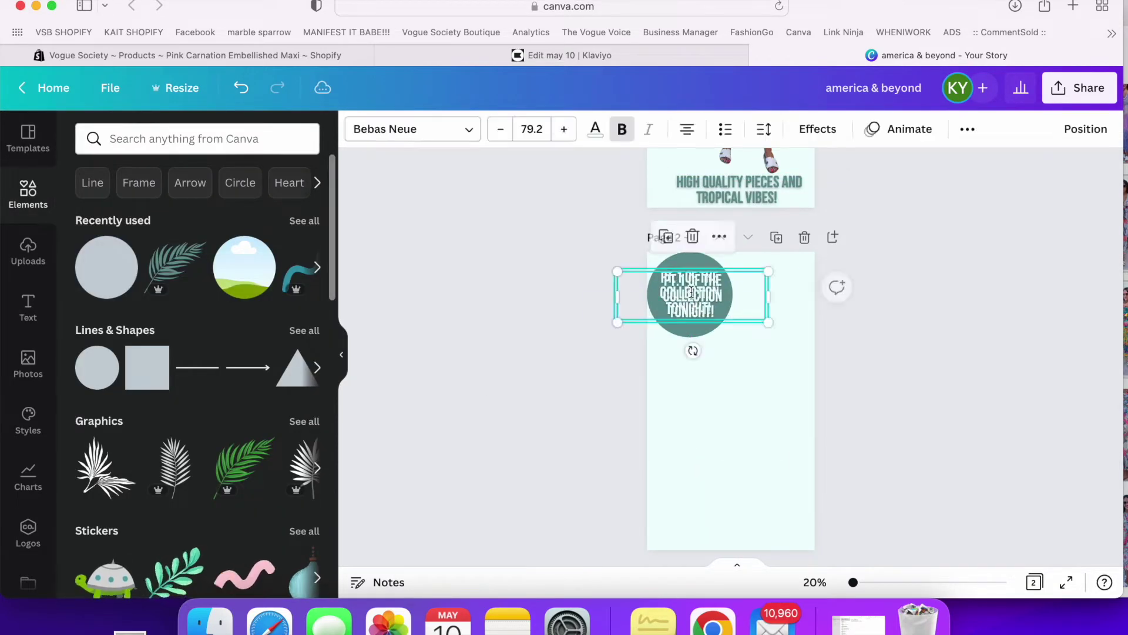
Add a second teal circle at the page bottom reading 'LAUNCHE TOMORROW!'.
left_click_drag(699, 305, 771, 523)
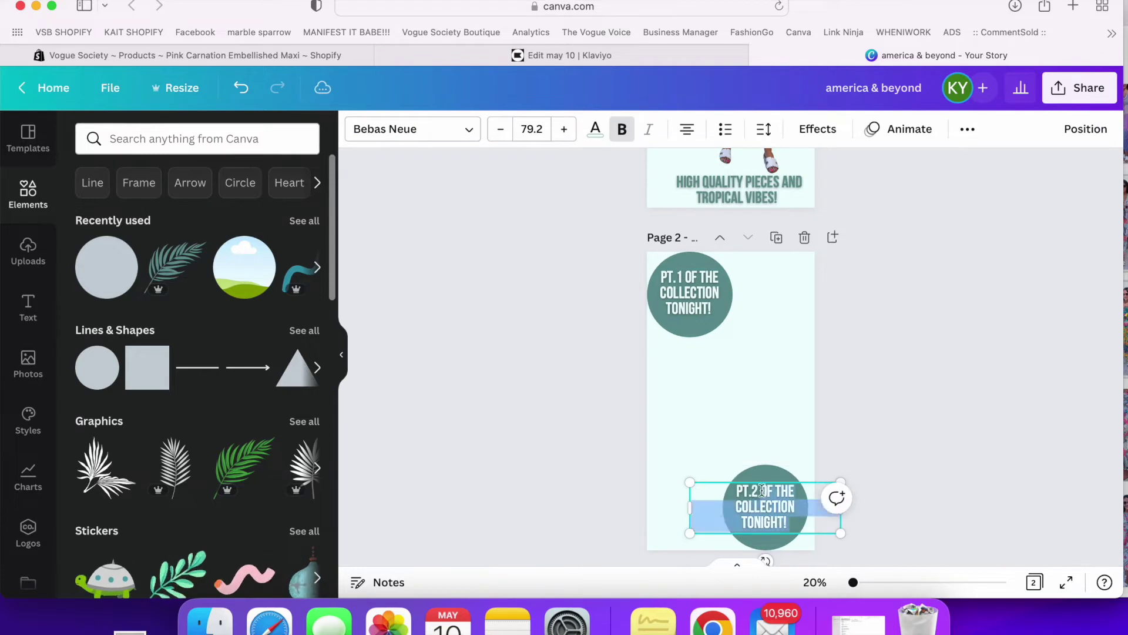
type("LAUNCHE TOMORROW!")
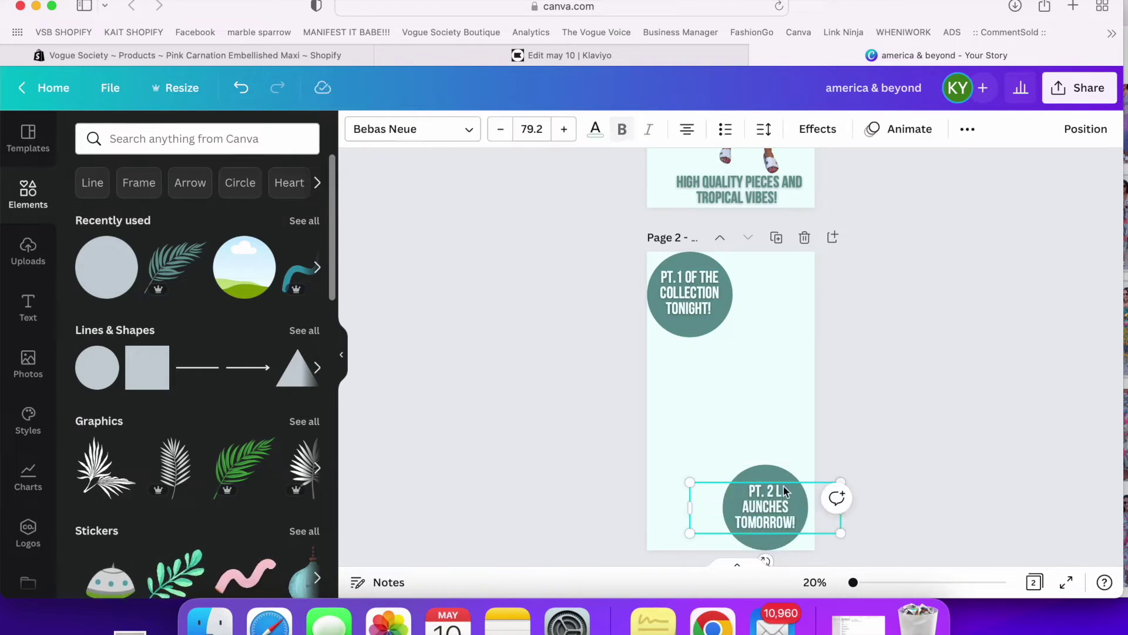
key("Escape")
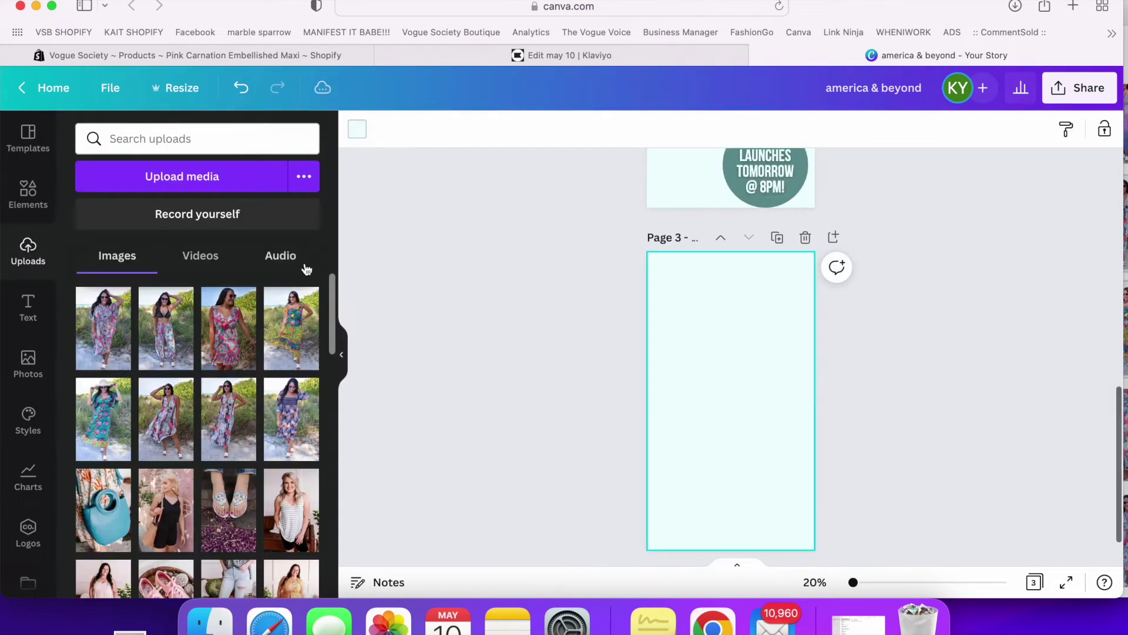
Add two dress photos to Page 3 with a 'CLICK TO SHOP NOW!' circle callout.
left_click_drag(229, 419, 690, 429)
left_click_drag(291, 419, 763, 435)
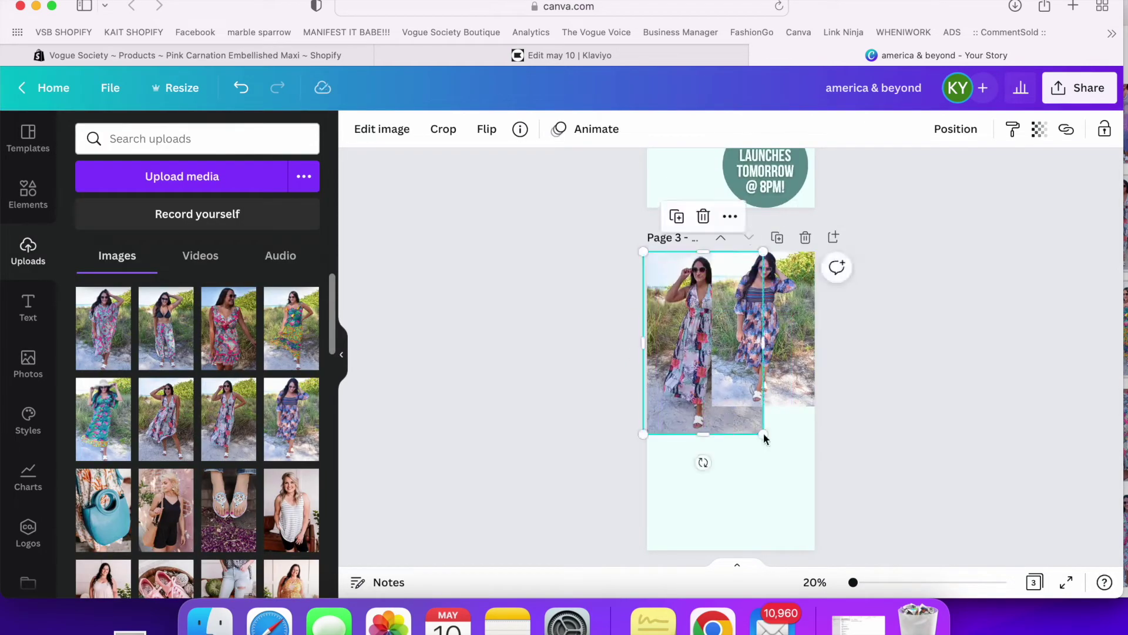
type("PT. 2 LAUNCHES TOMORROW @ 8PM!")
type("CLICK TO SHOP NOW!")
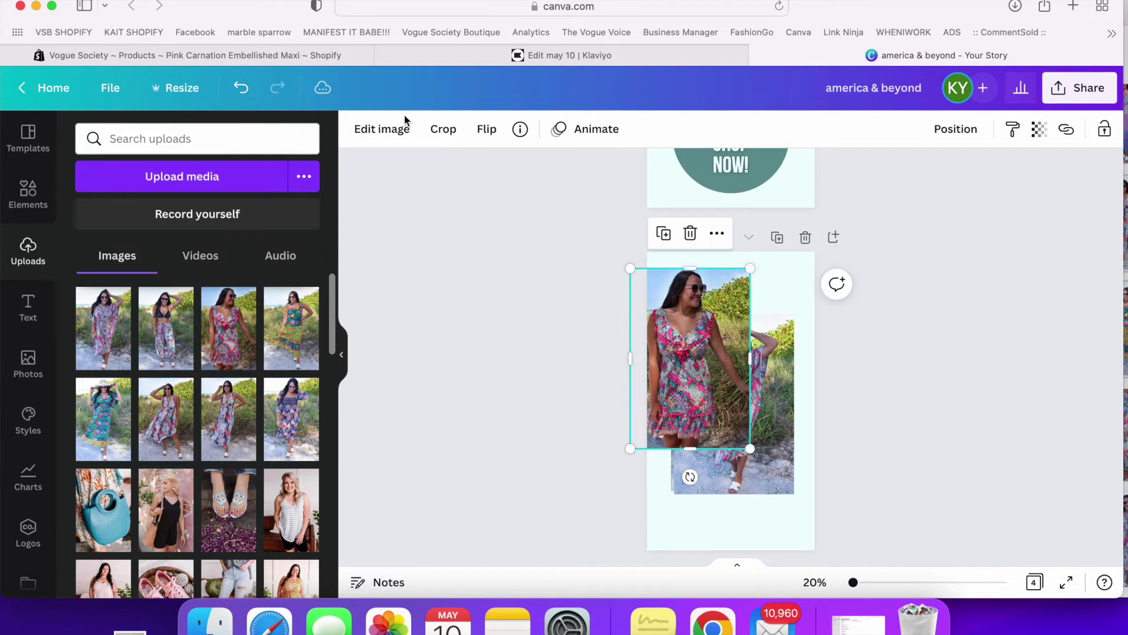
Remove the photo's background, add a curved arrow to Page 4, and download all pages as PNG.
left_click(380, 125)
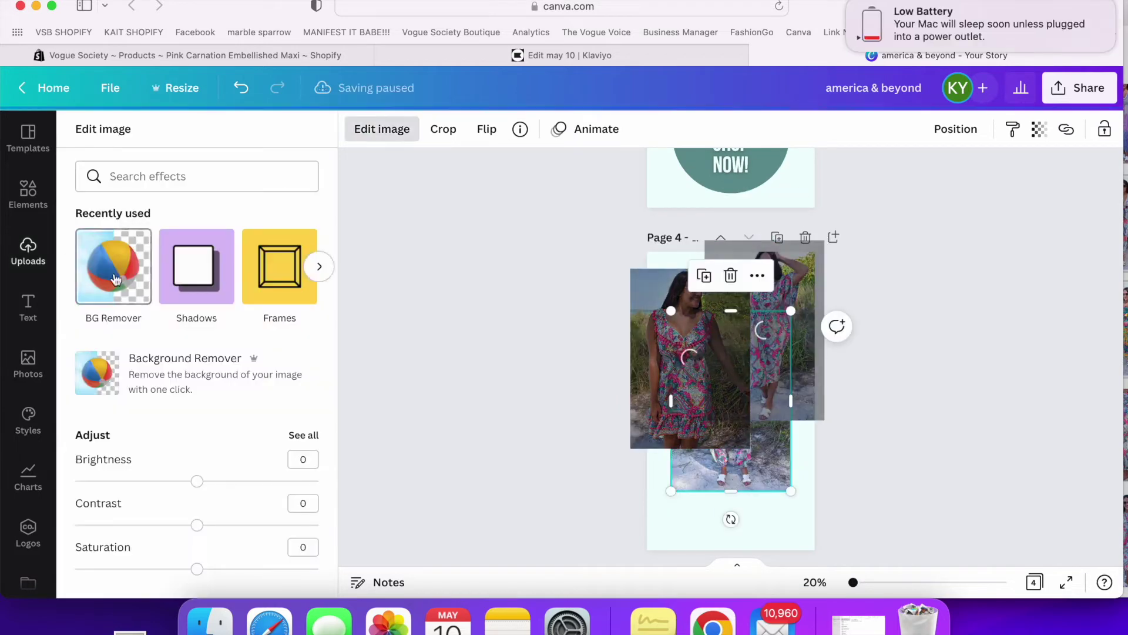
left_click(108, 276)
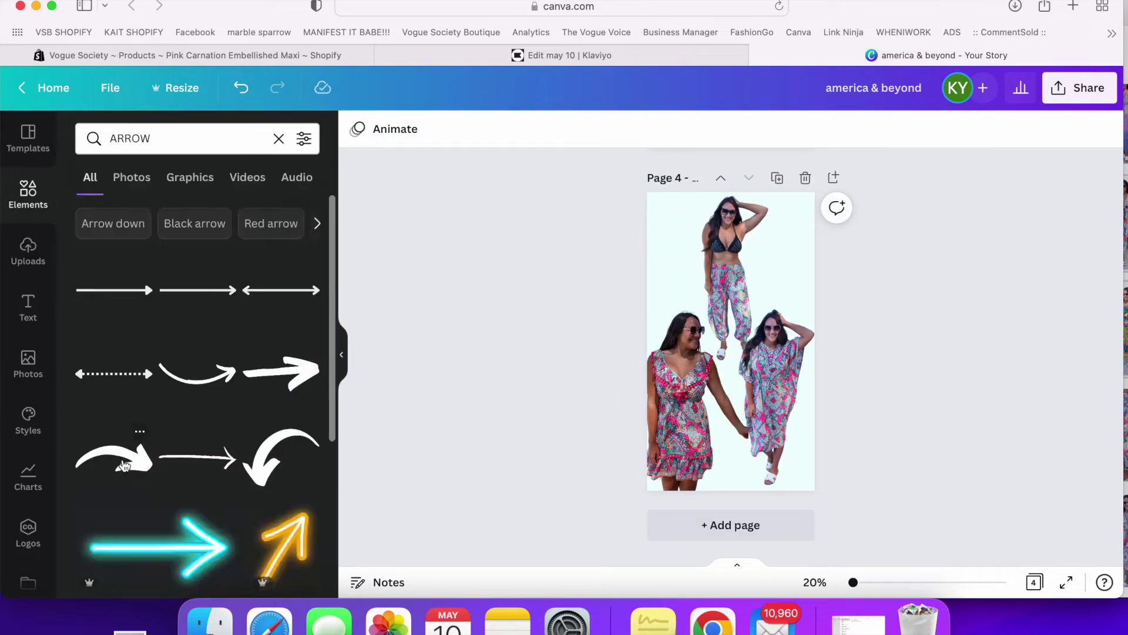
left_click(123, 465)
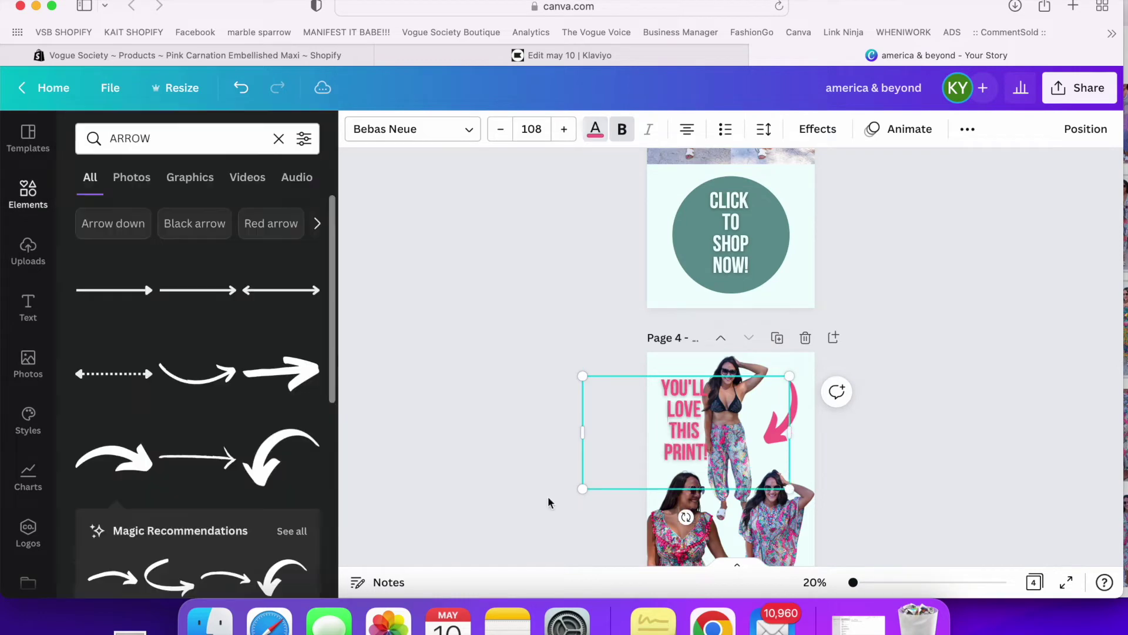
left_click(858, 403)
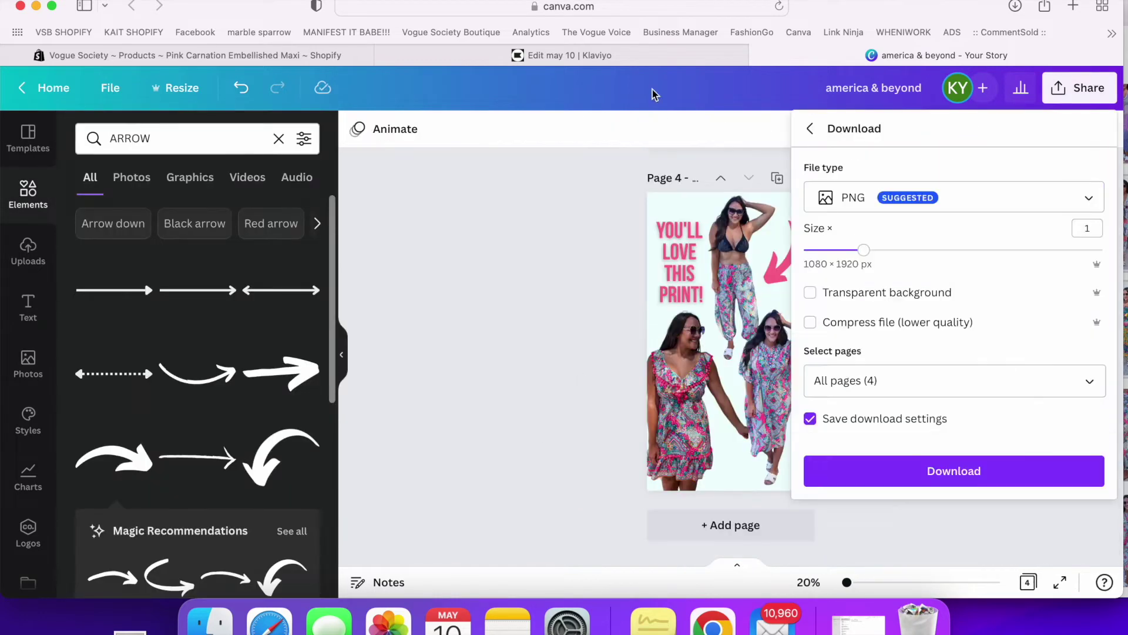
left_click(951, 471)
Replace the Happy Mother's Day greeting with the heading 'AMERICA + BEYOND PT 1!'.
left_click(426, 59)
left_click(872, 352)
key("ctrl+a")
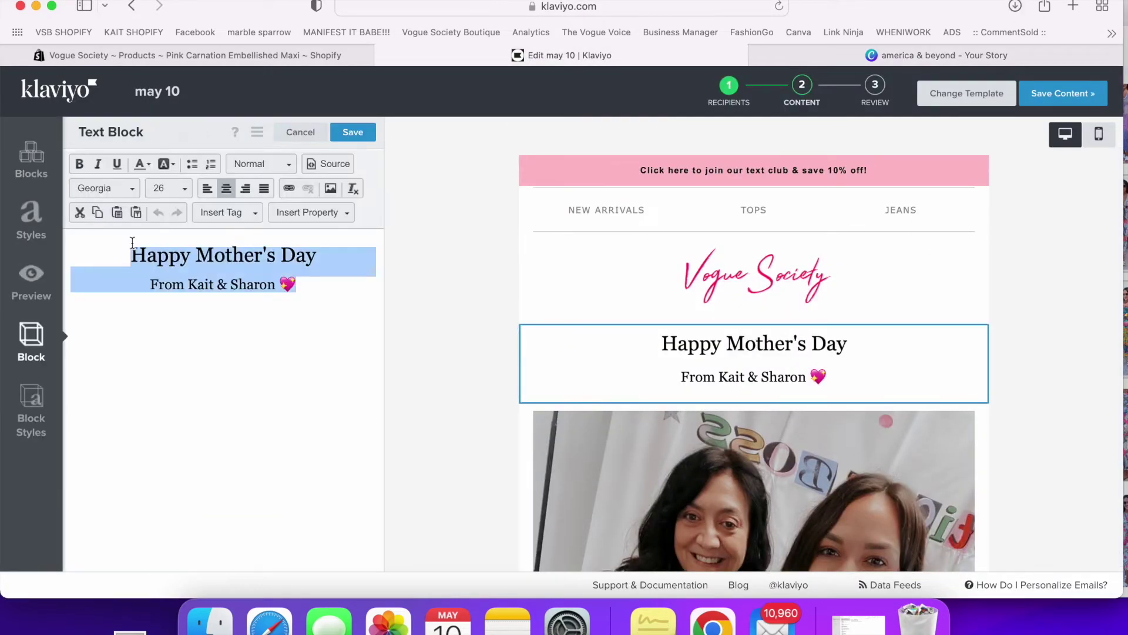
type("AMERICA + BRY")
key("BackSpace")
key("BackSpace")
type("EYOND PT 1!")
key("Return")
Write the launch body about the quality brand and 'Tomorrow is PT 2', then continue to review.
type("THIS IS A 3 PT LAUNCH! We are s")
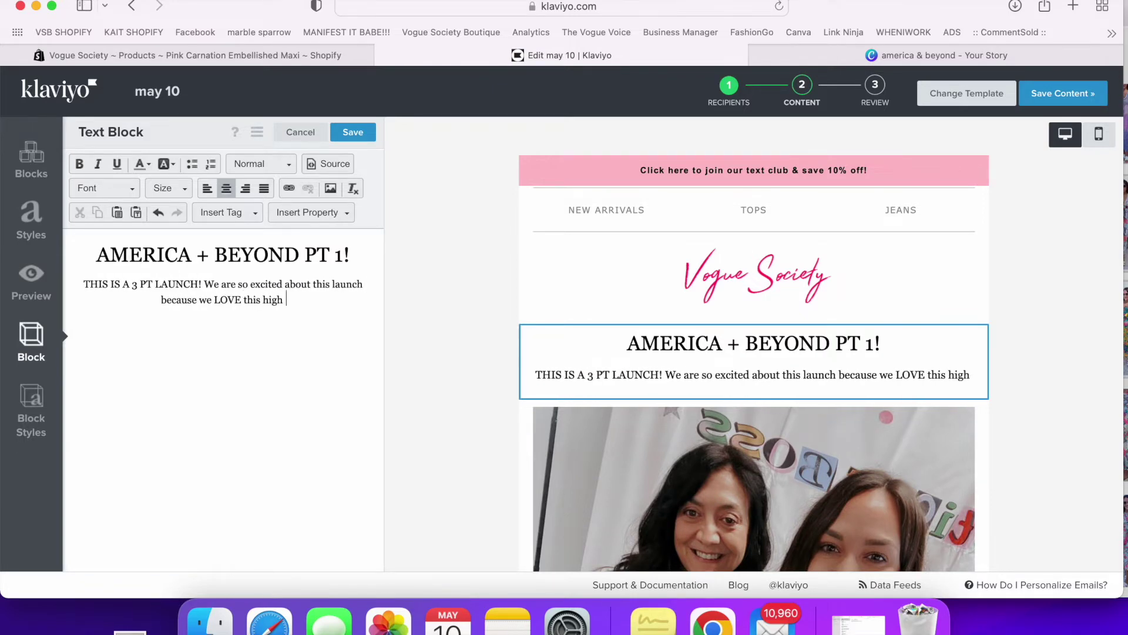
type("quality brand. The tropical VIBES are everything !!!")
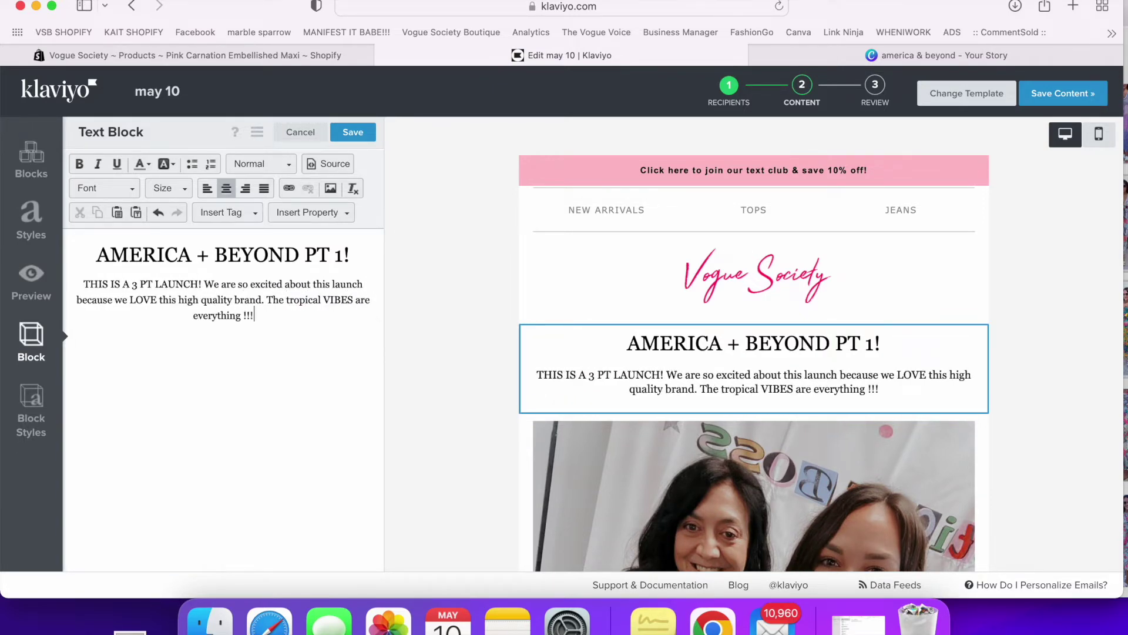
scroll(893, 315, "down", 2)
type("Tomorrow is PT 2 + Thursday is PT 3!")
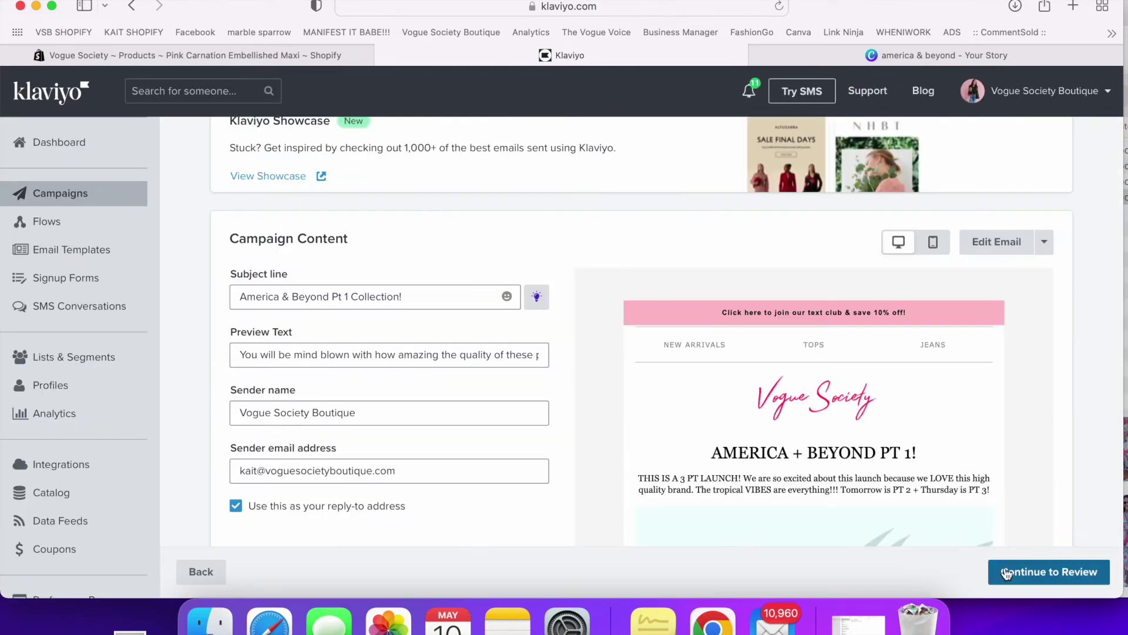
left_click(1006, 574)
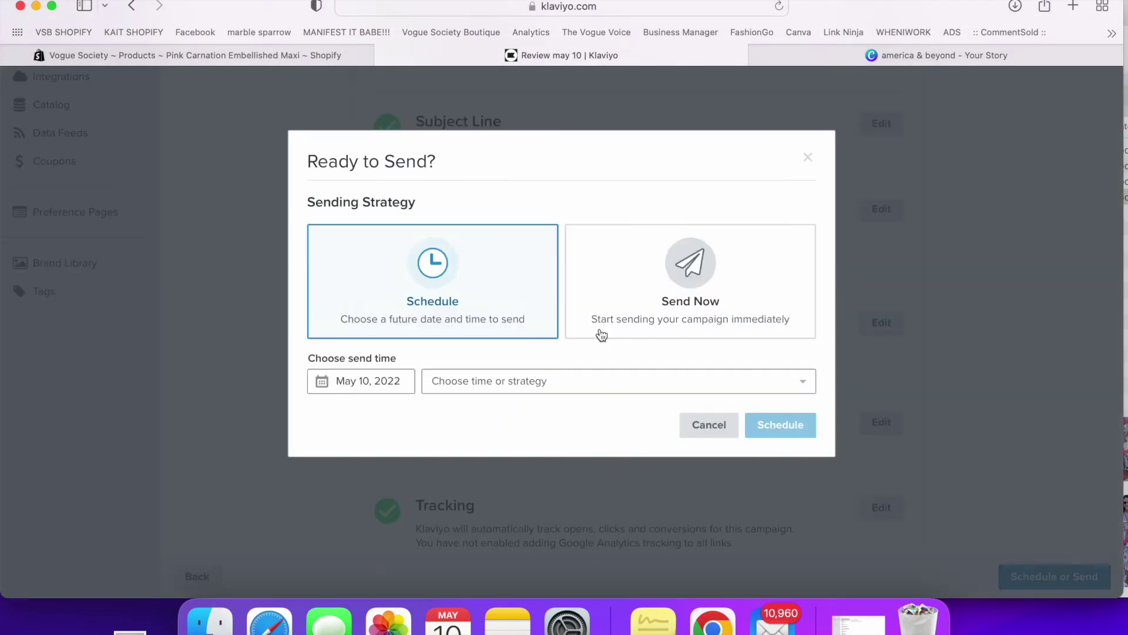